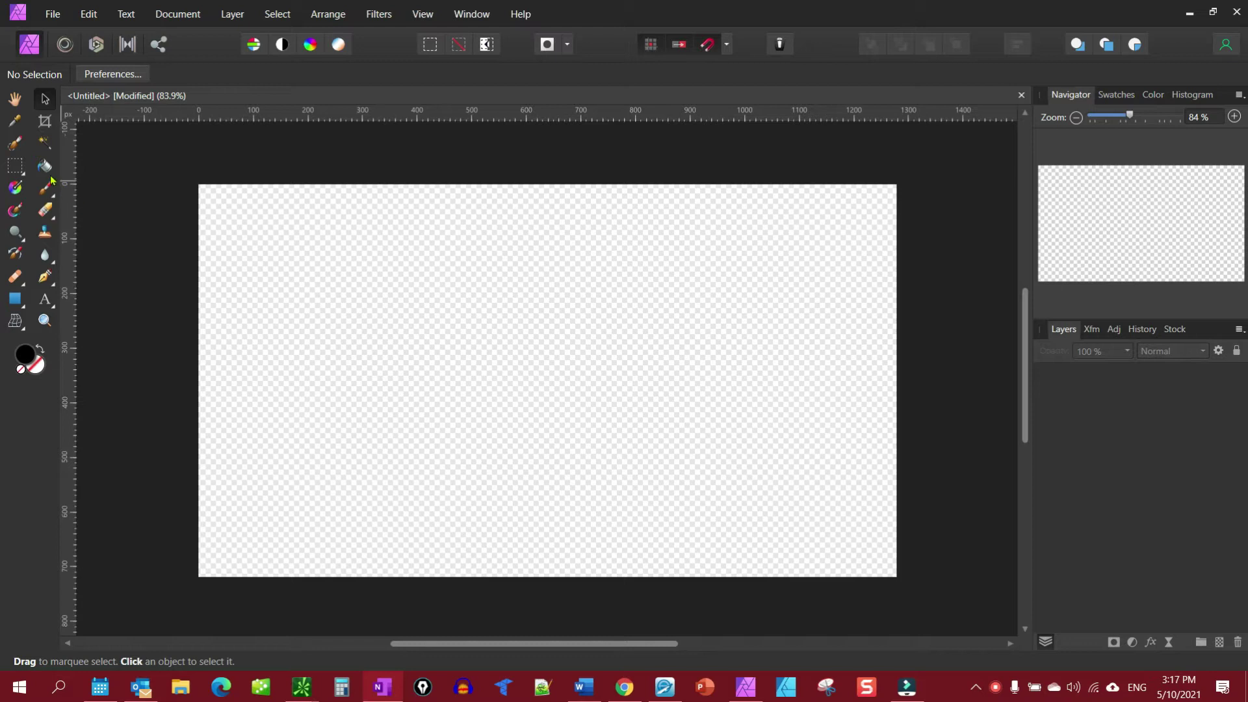
Flood-fill the empty canvas with black
left_click(44, 167)
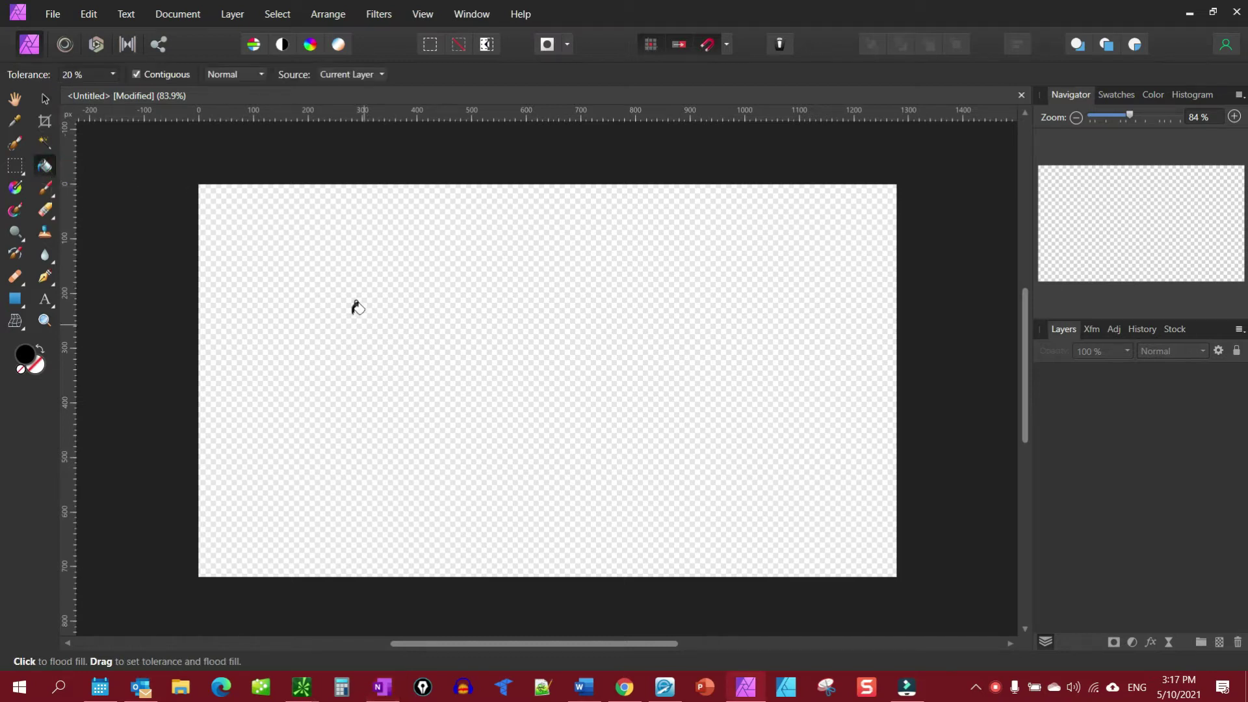
left_click(250, 234)
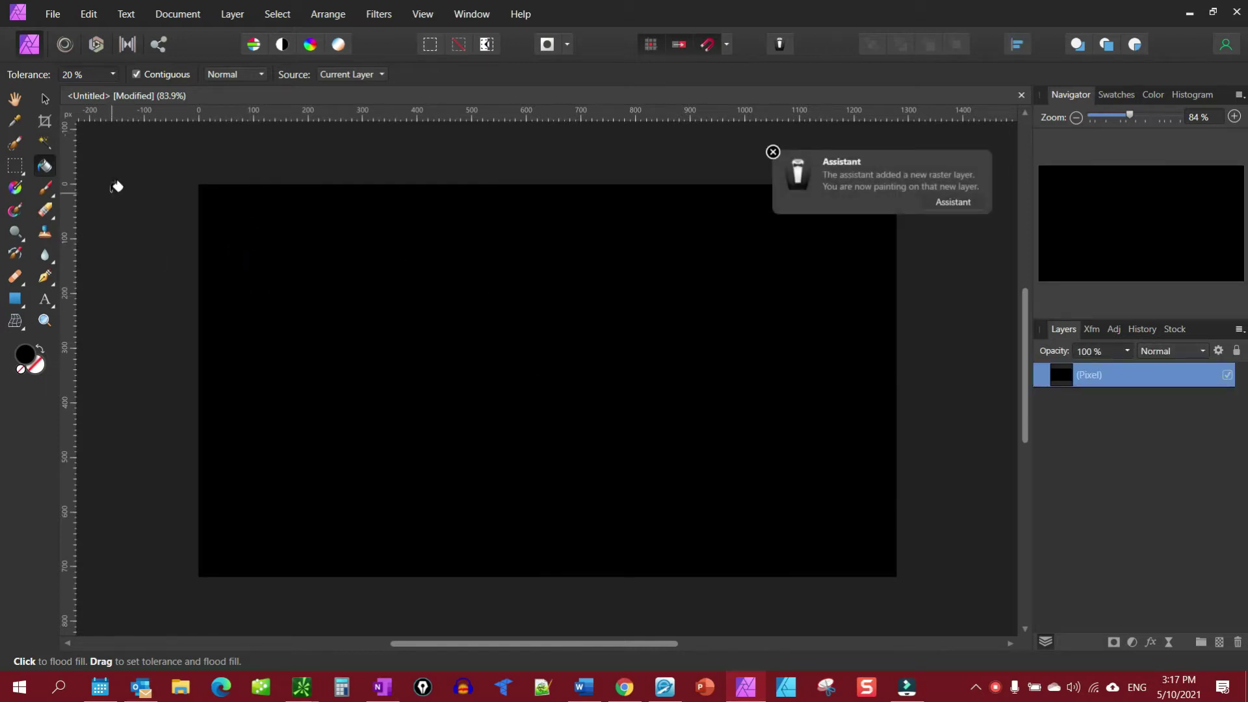
Add the white artistic text "BROKEN" in 72 pt Impact on the upper-left part of the black canvas
left_click(48, 309)
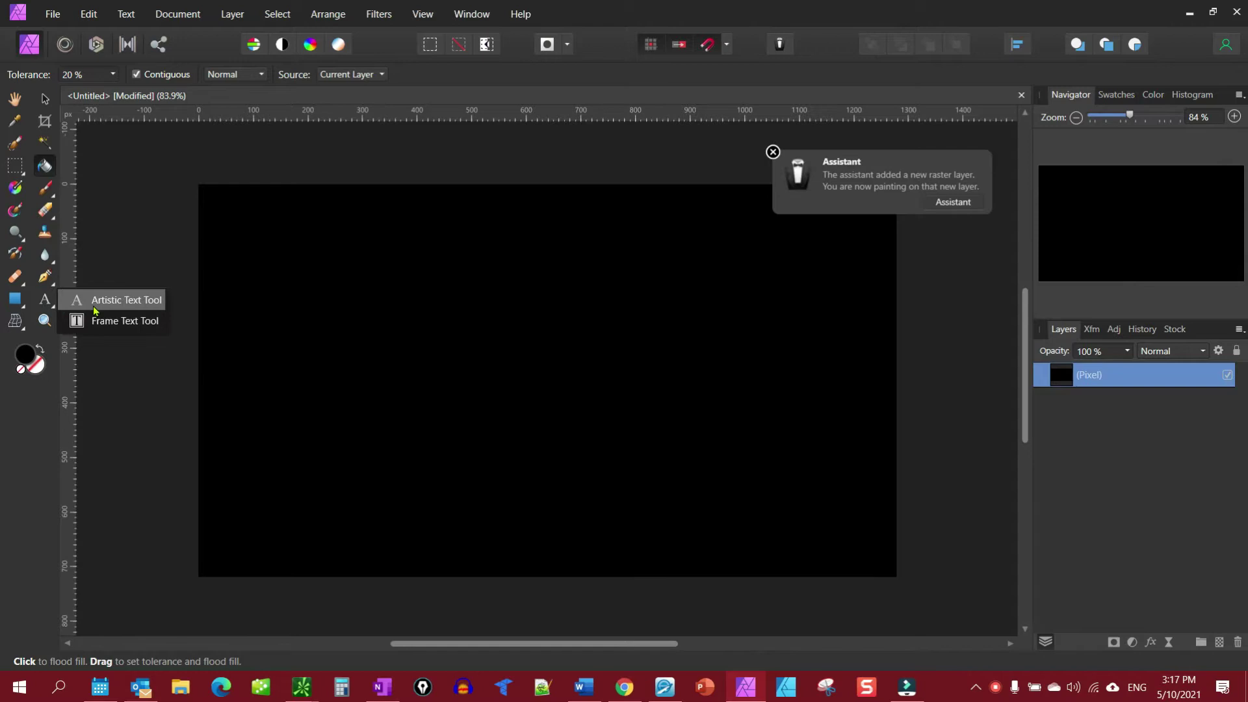
left_click(95, 301)
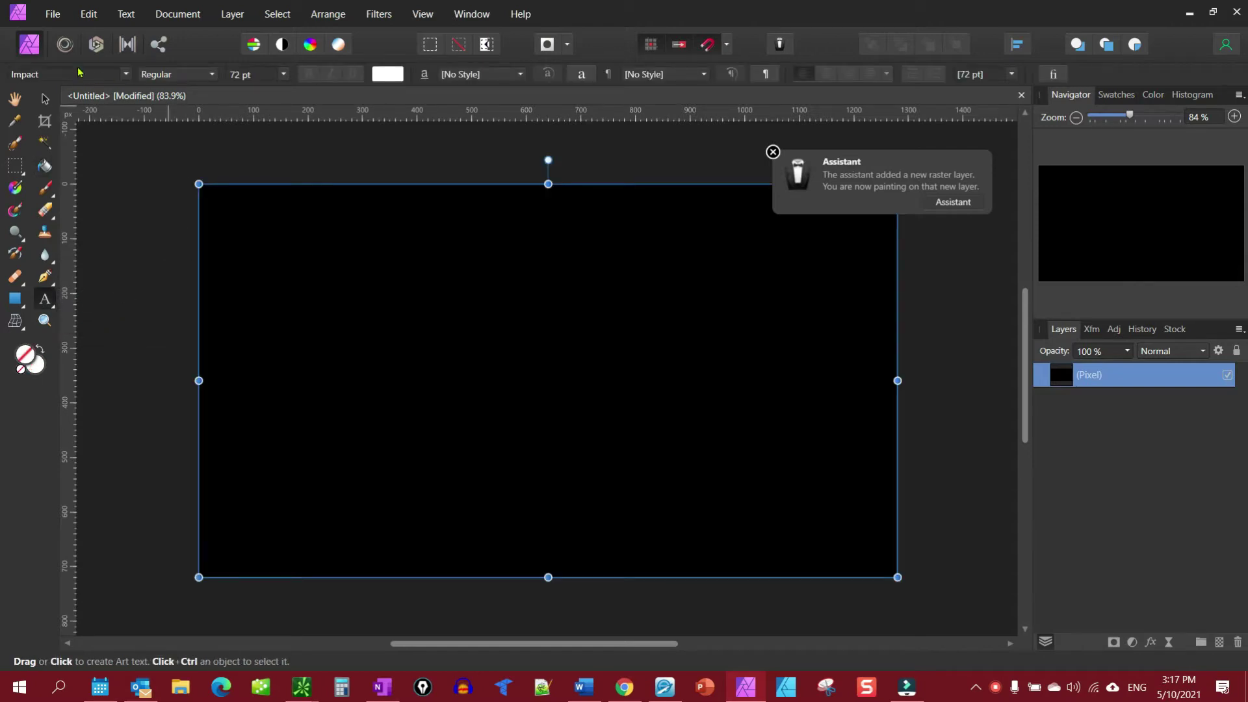
left_click(276, 304)
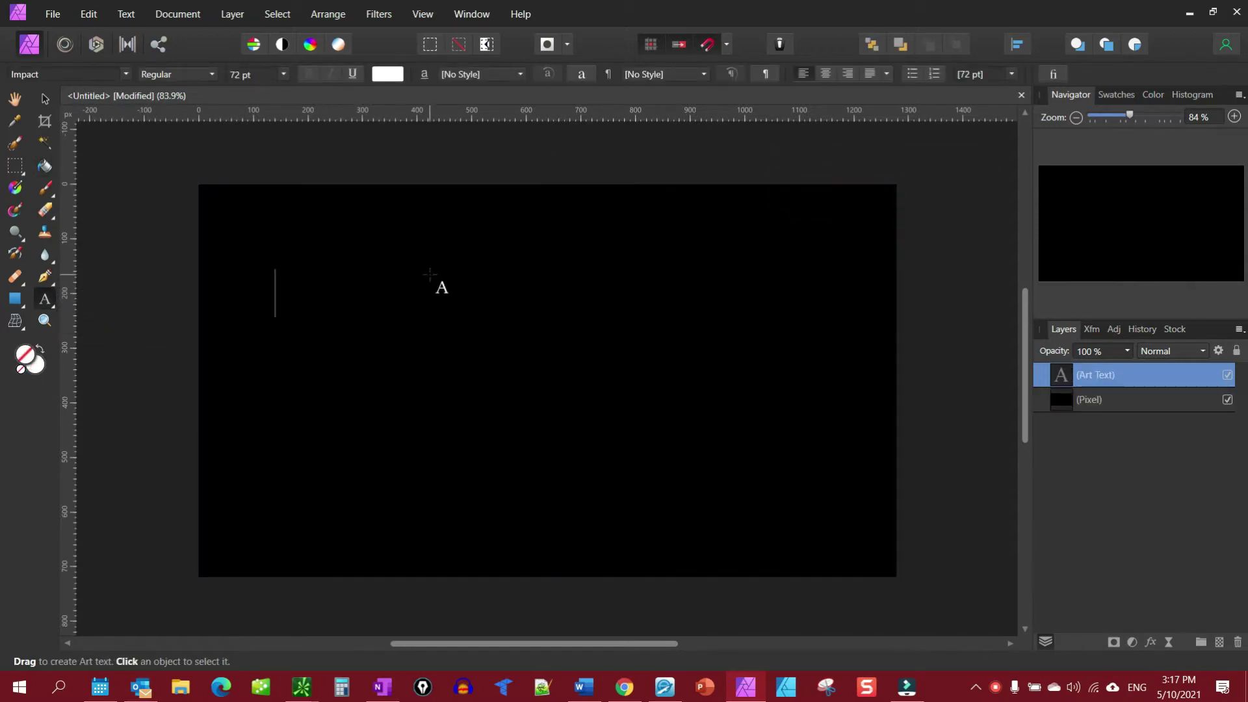
type("BROKEN")
key("Escape")
Scale the BROKEN text up to about 351.5 pt so it spans most of the canvas width
left_click(44, 99)
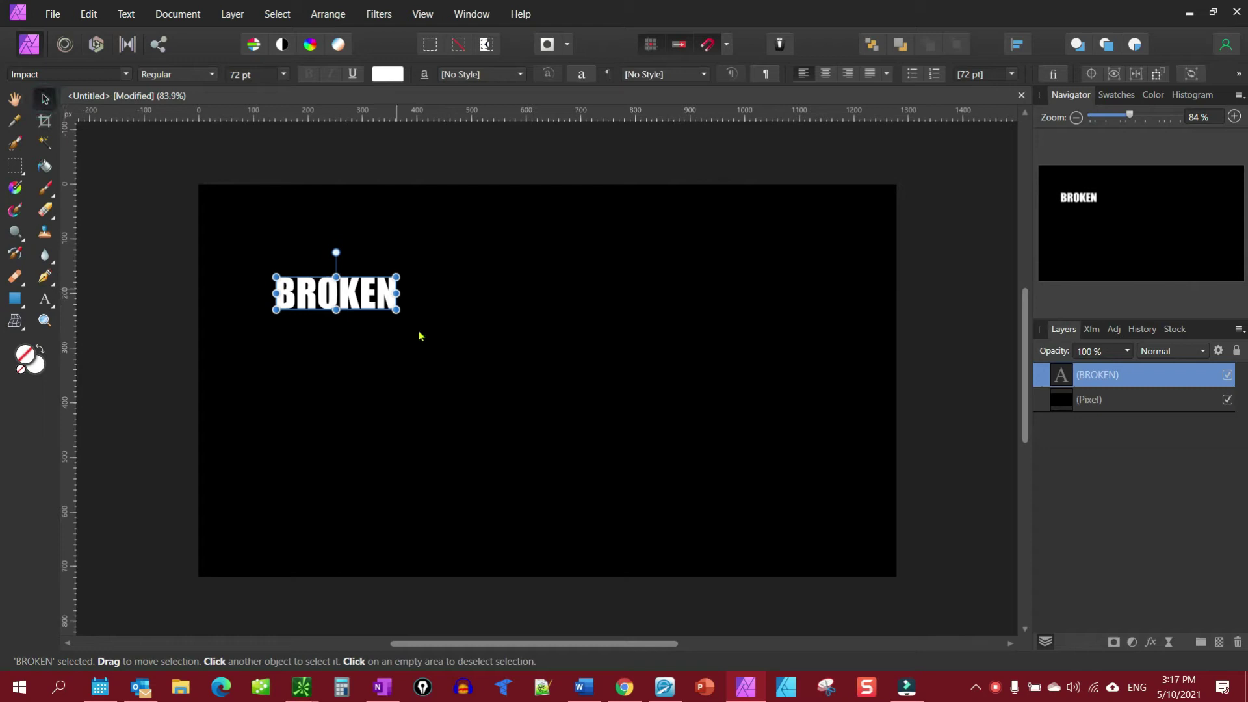
left_click_drag(397, 311, 806, 500)
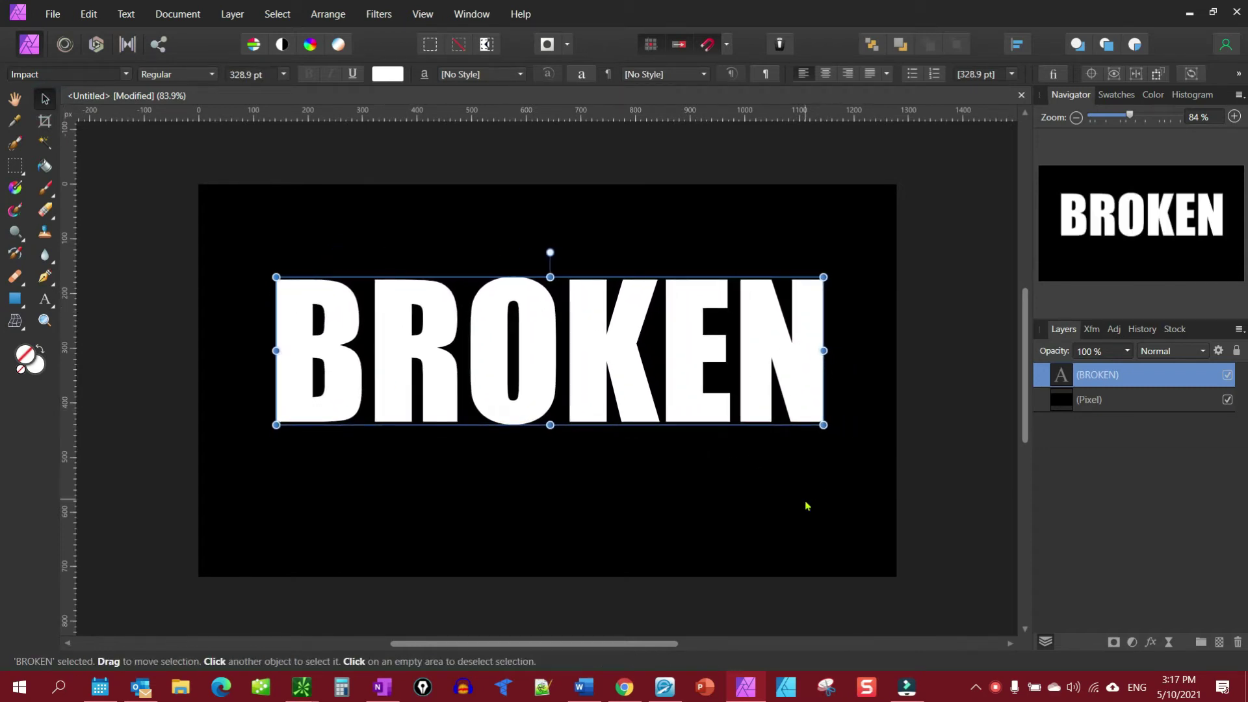
left_click_drag(278, 424, 255, 431)
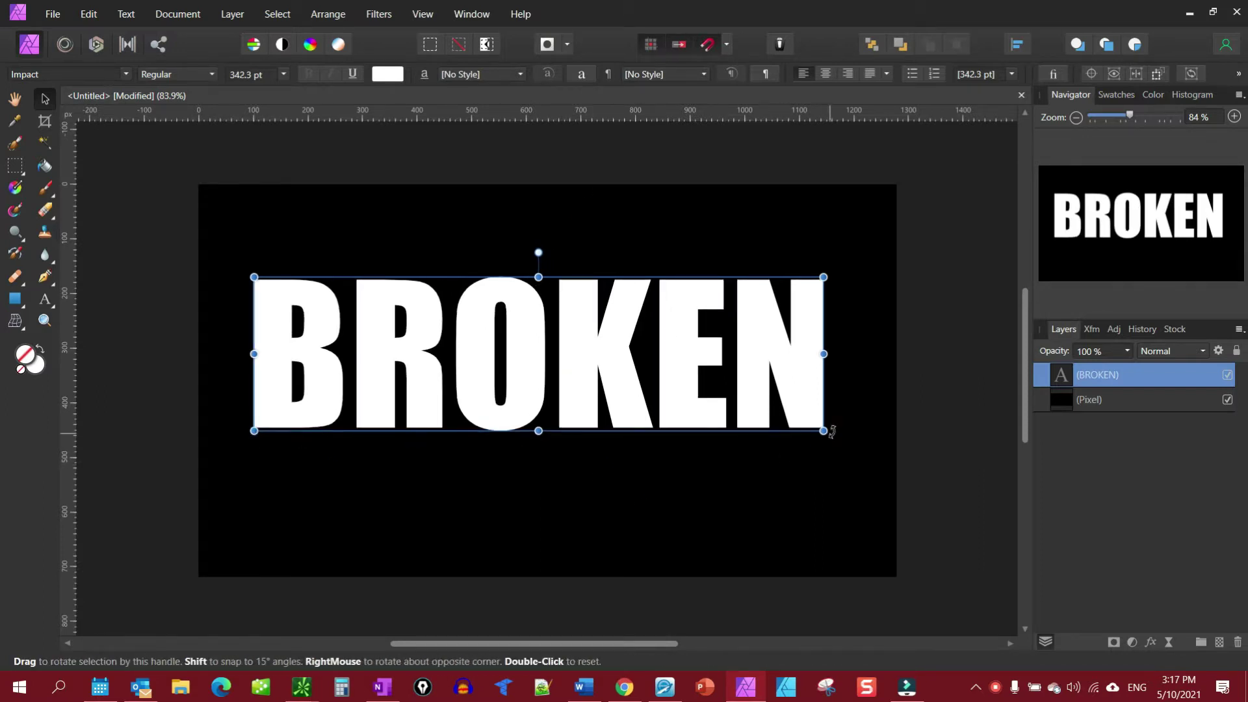
left_click_drag(825, 431, 839, 435)
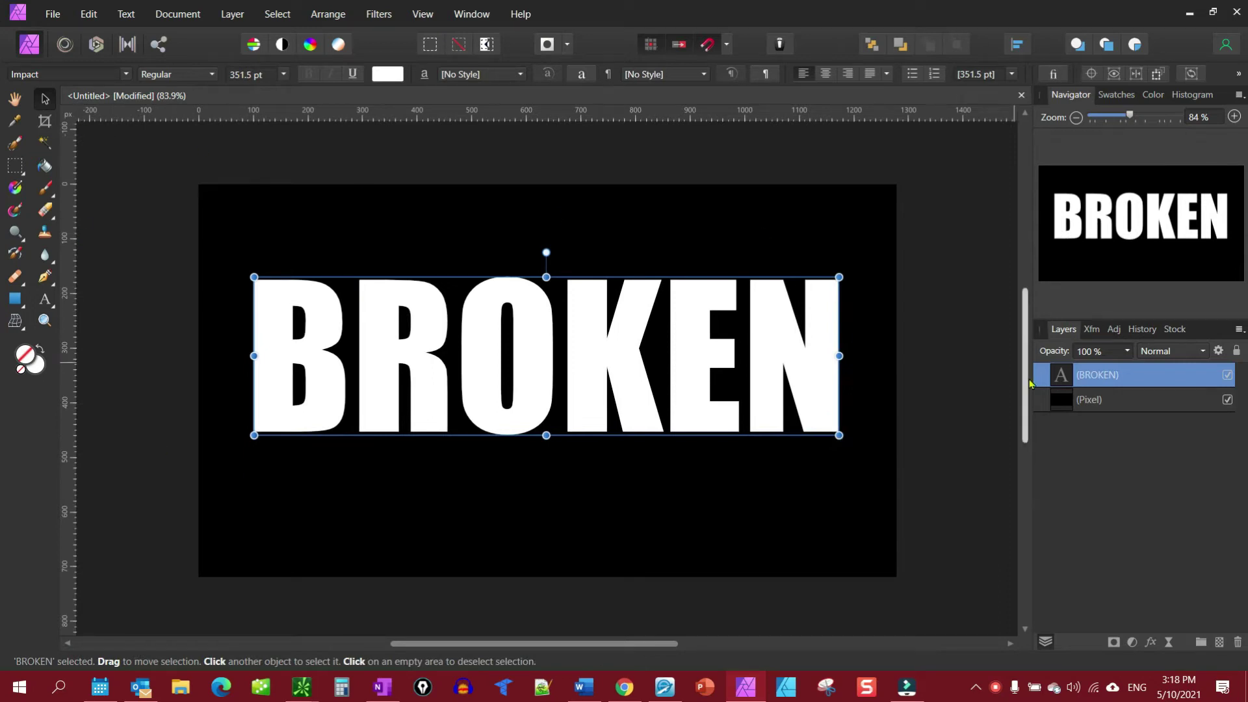
Lock the black background layer and add an empty pixel layer above the BROKEN text layer
left_click(1174, 401)
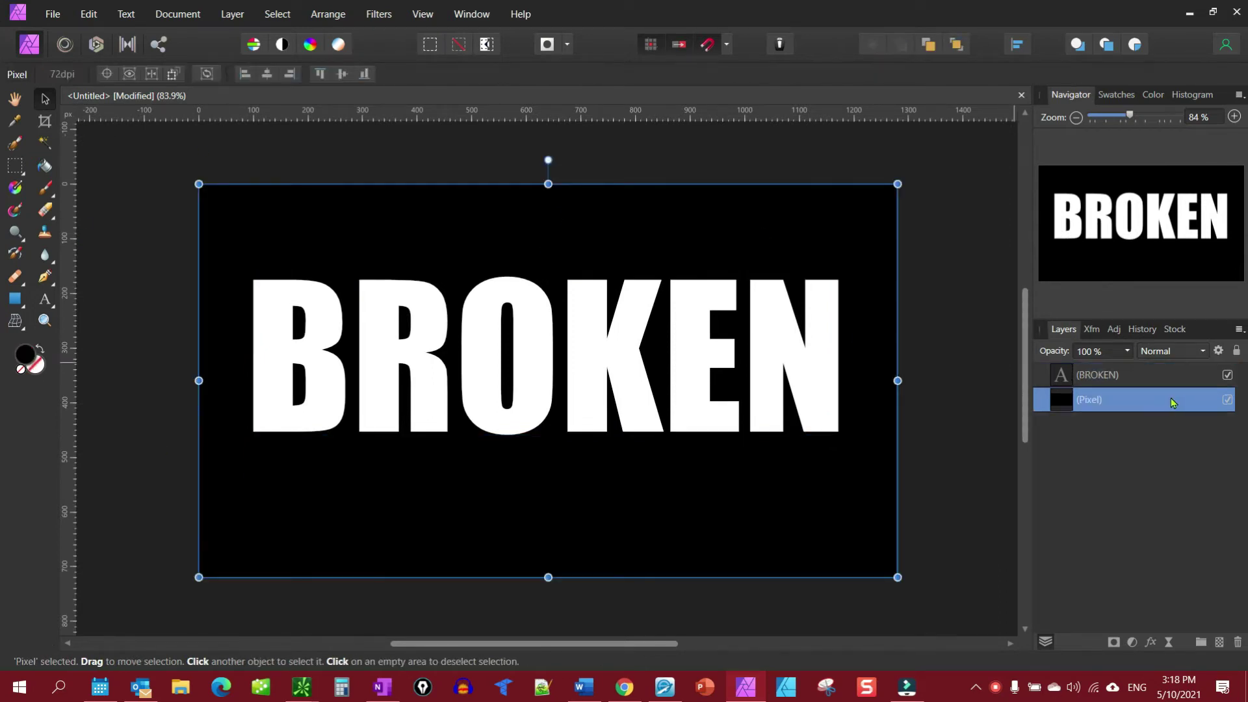
left_click(1238, 352)
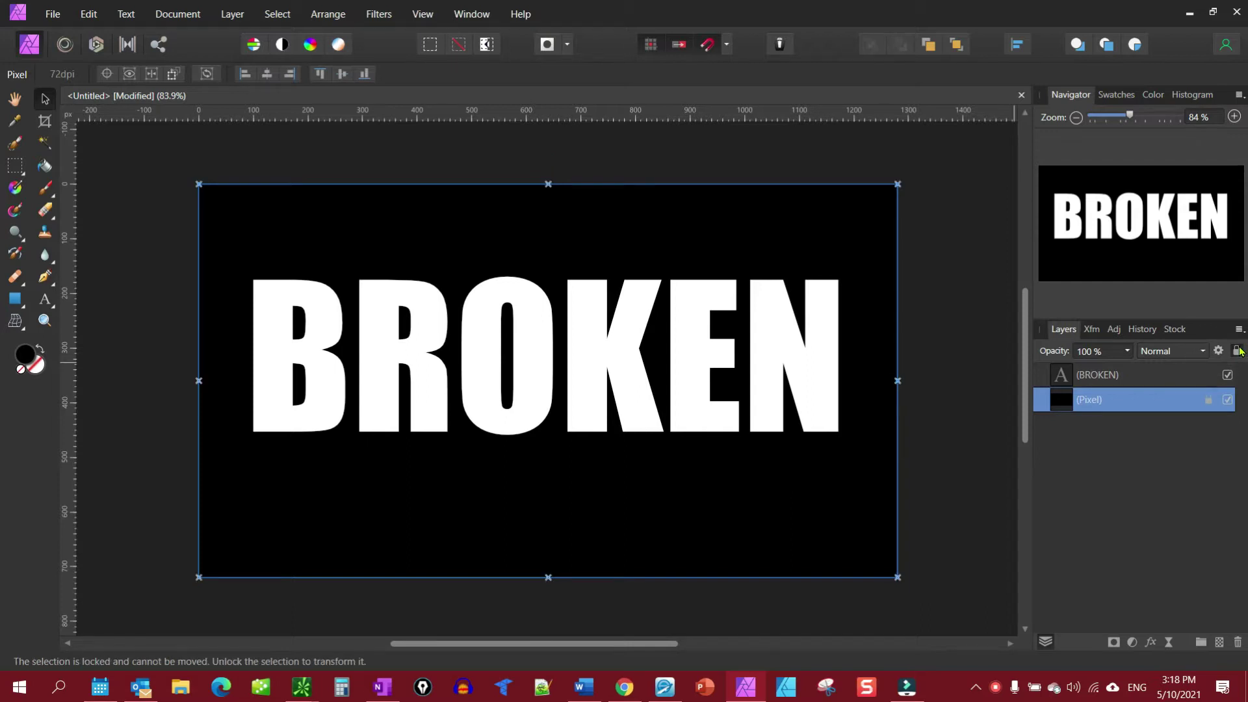
left_click(1090, 379)
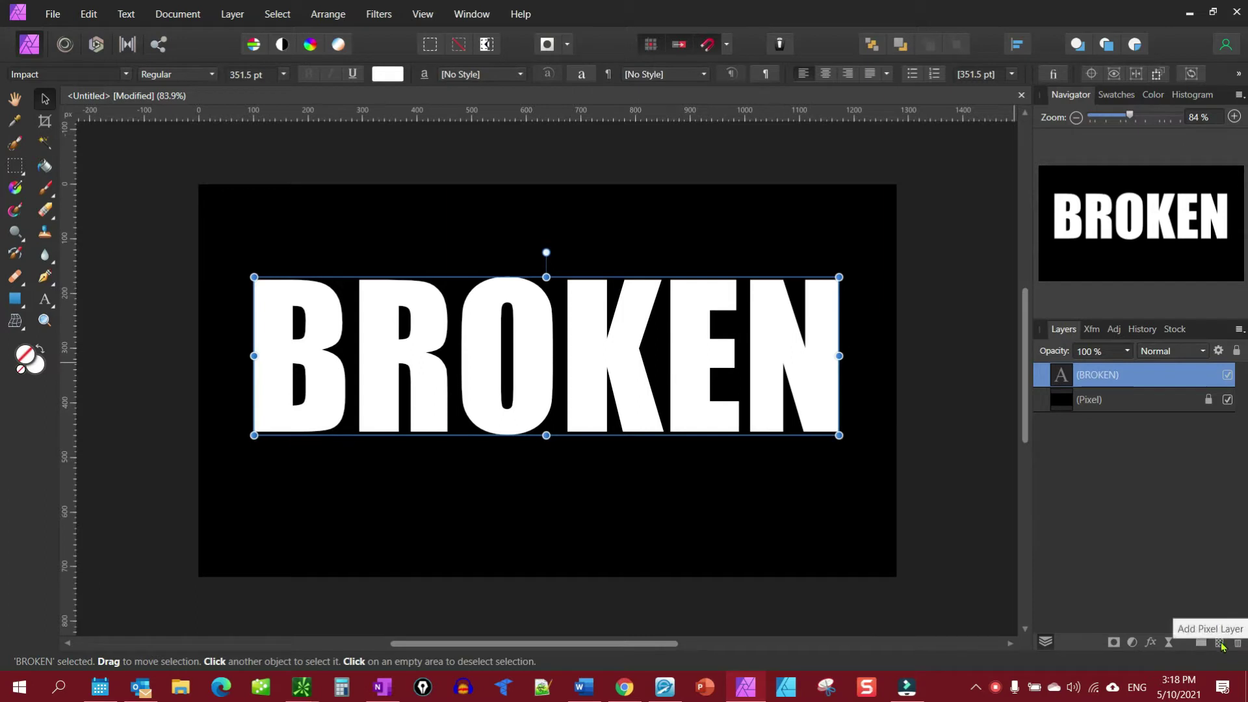
left_click(1219, 643)
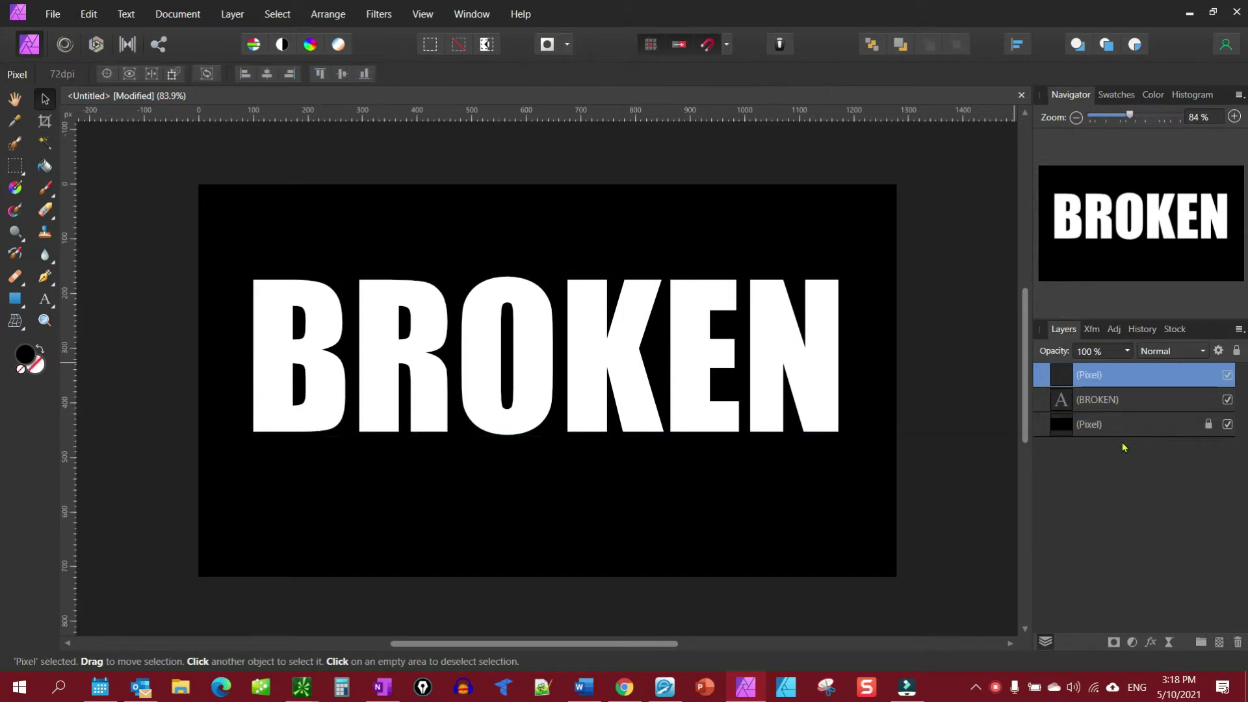
Select the empty pixel layer together with the text layer and apply Merge Visible
left_click(1093, 401, "shift")
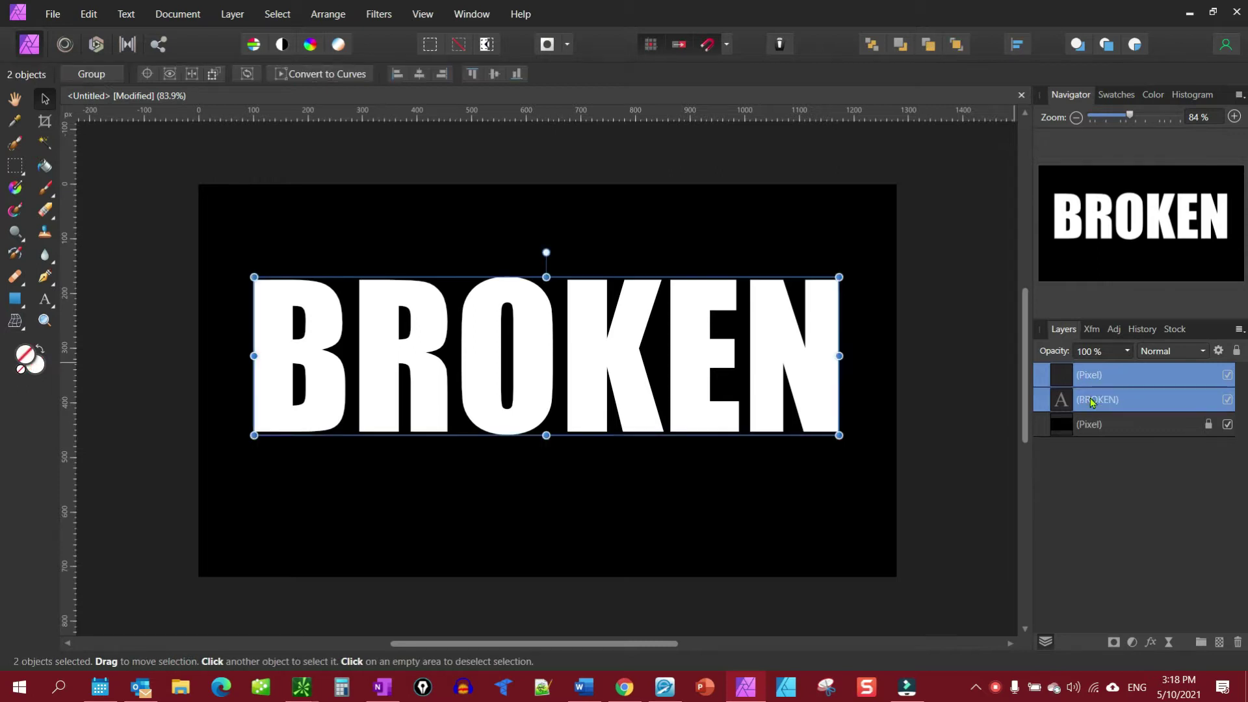
right_click(1093, 401)
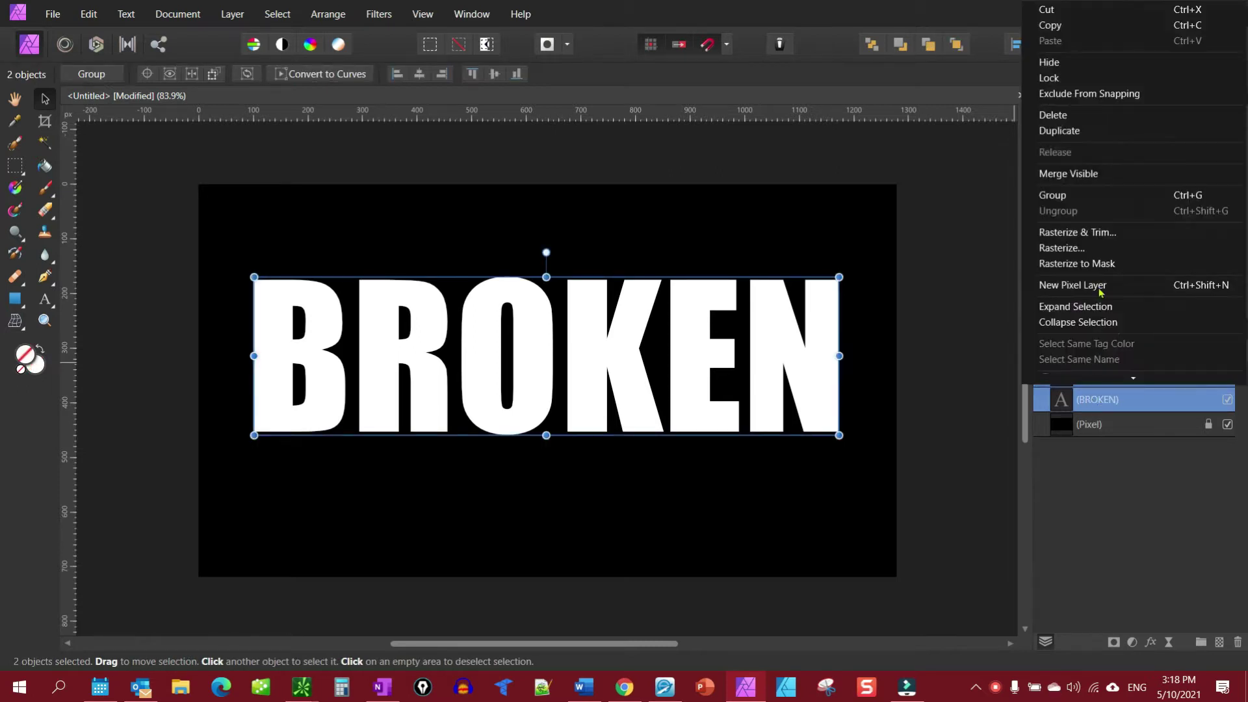
left_click(1090, 174)
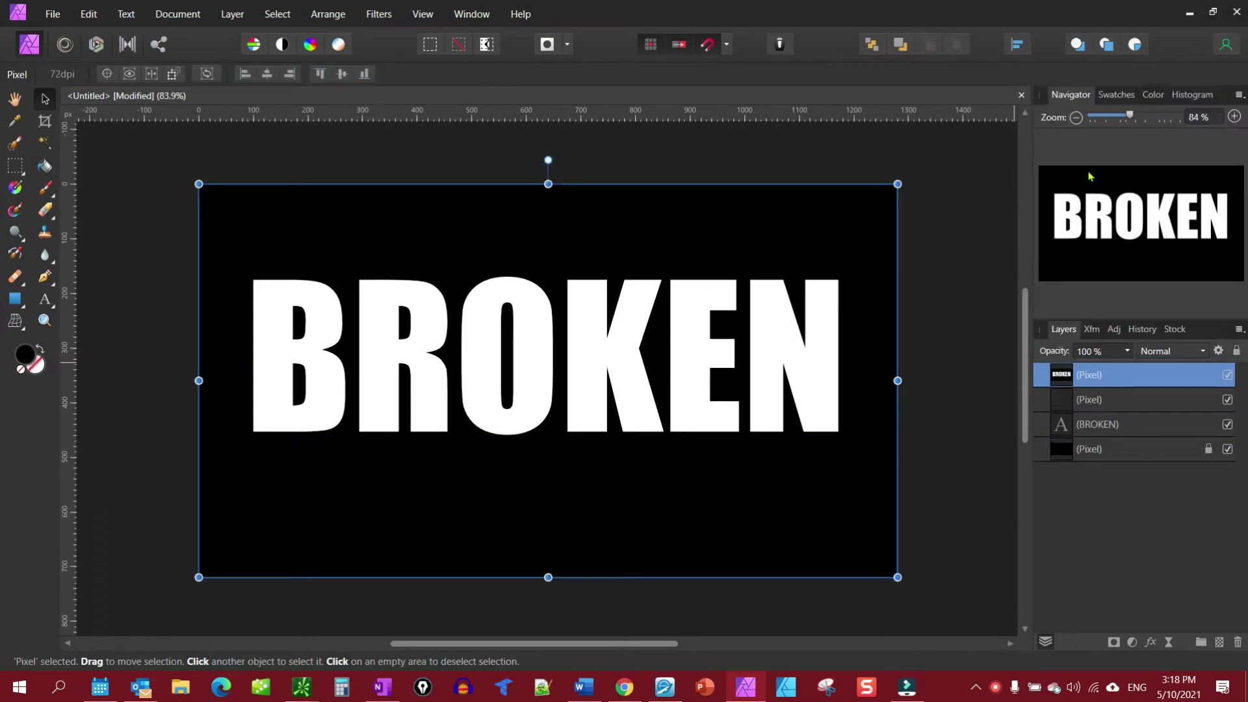
Delete the empty pixel layer and the BROKEN text layer beneath the merged layer
left_click(1096, 400)
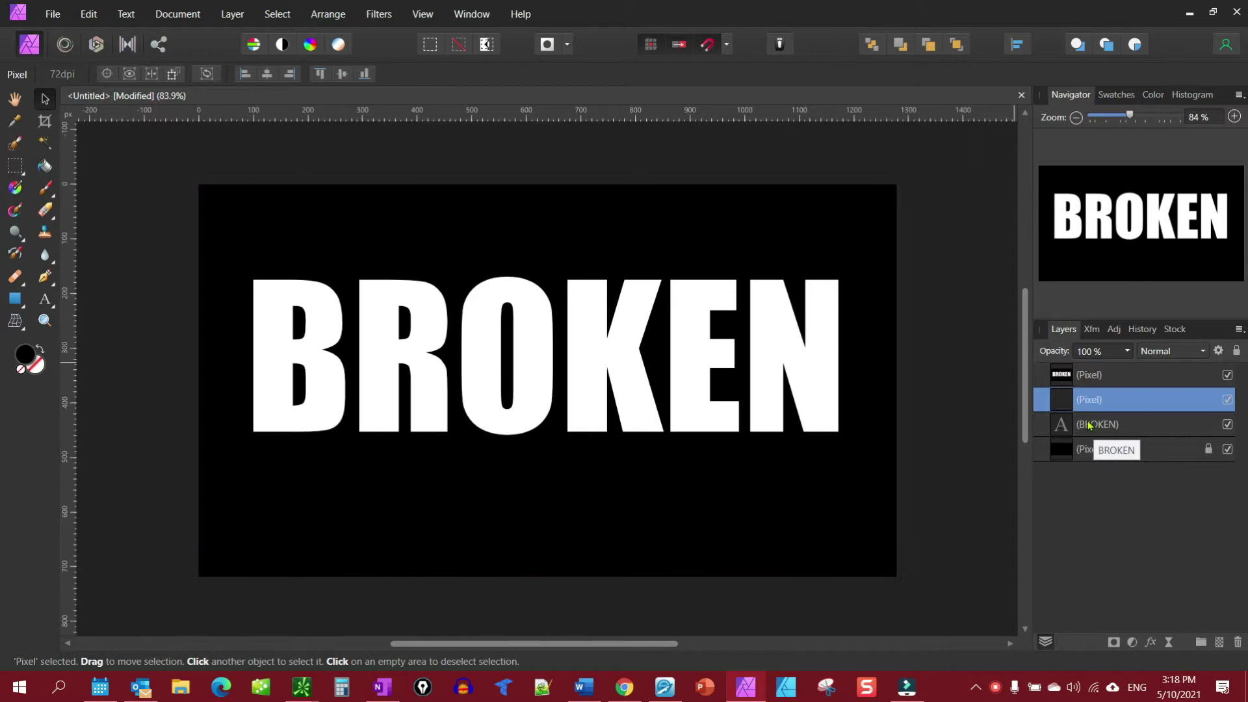
left_click(1091, 426, "shift")
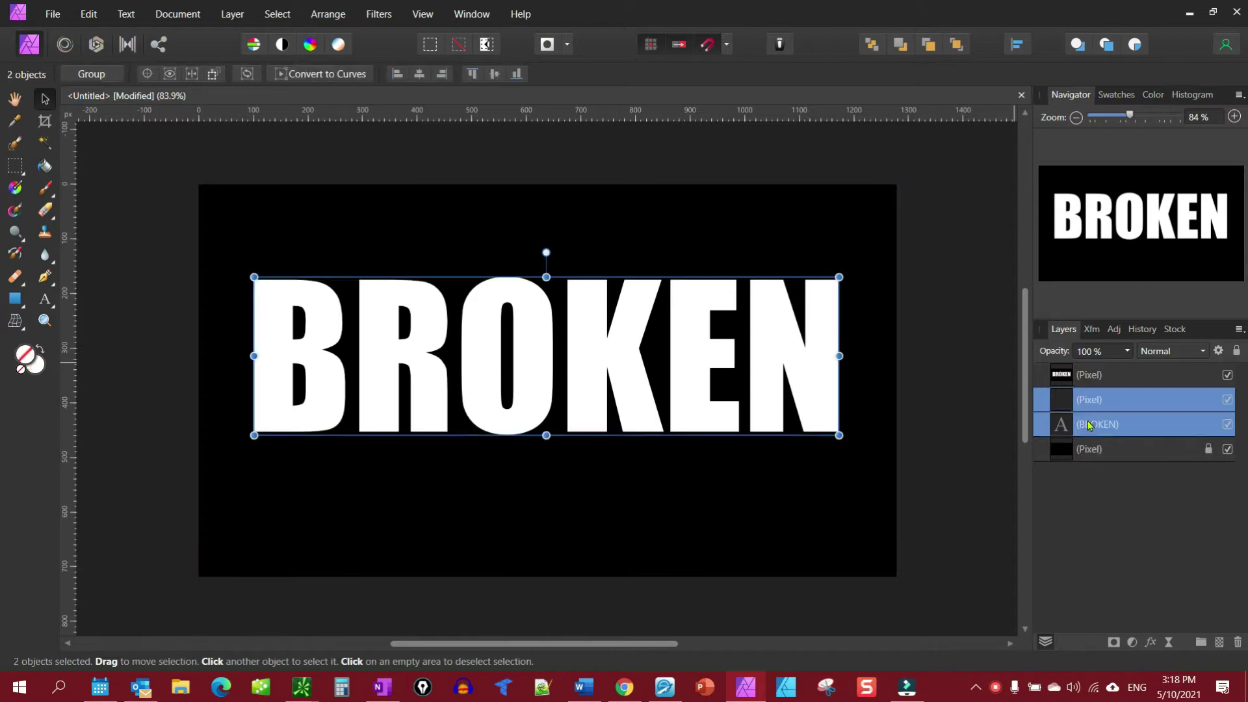
left_click(1237, 642)
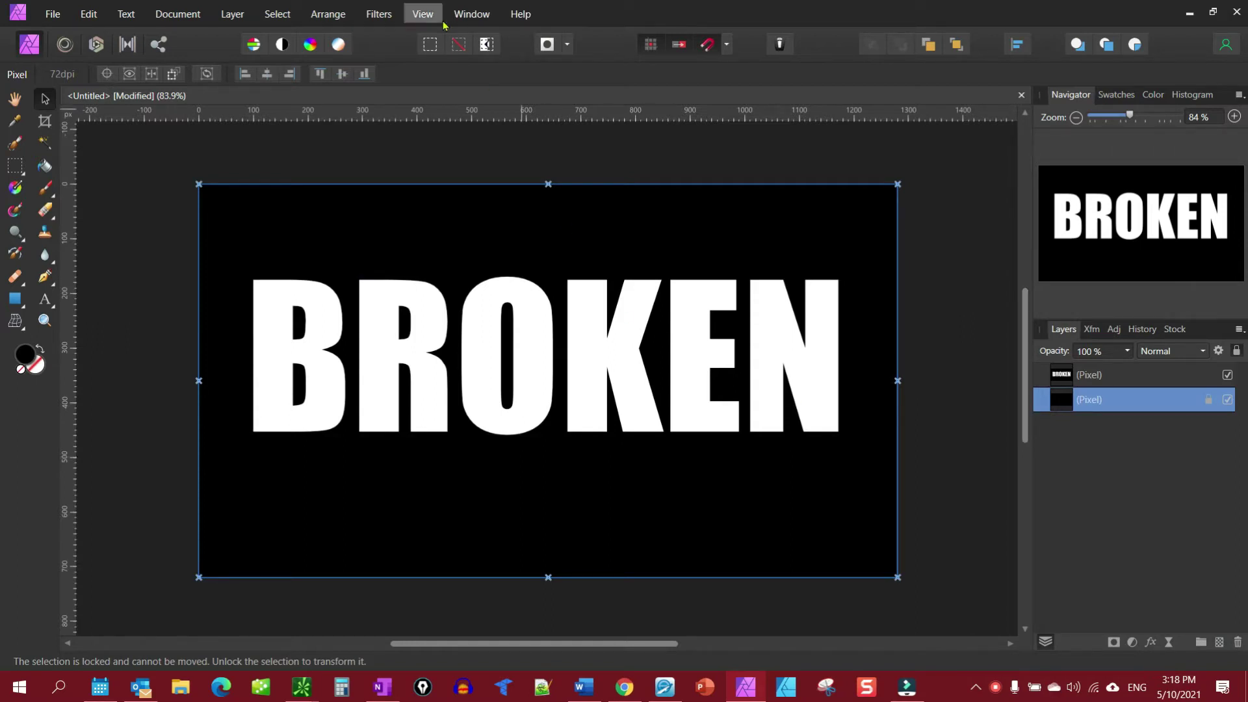
Place a horizontal guide at about 360 px and vertical guides at about 870 px and 400 px, crossing the E and R
left_click(424, 14)
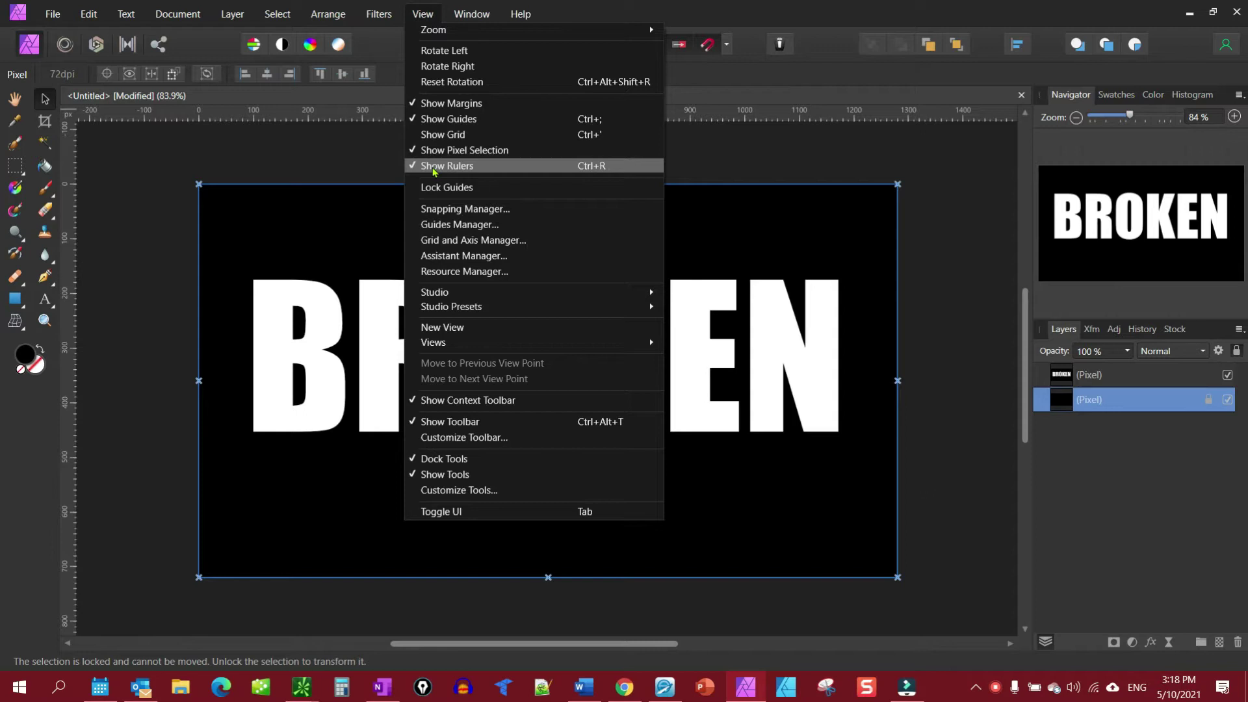
left_click(723, 117)
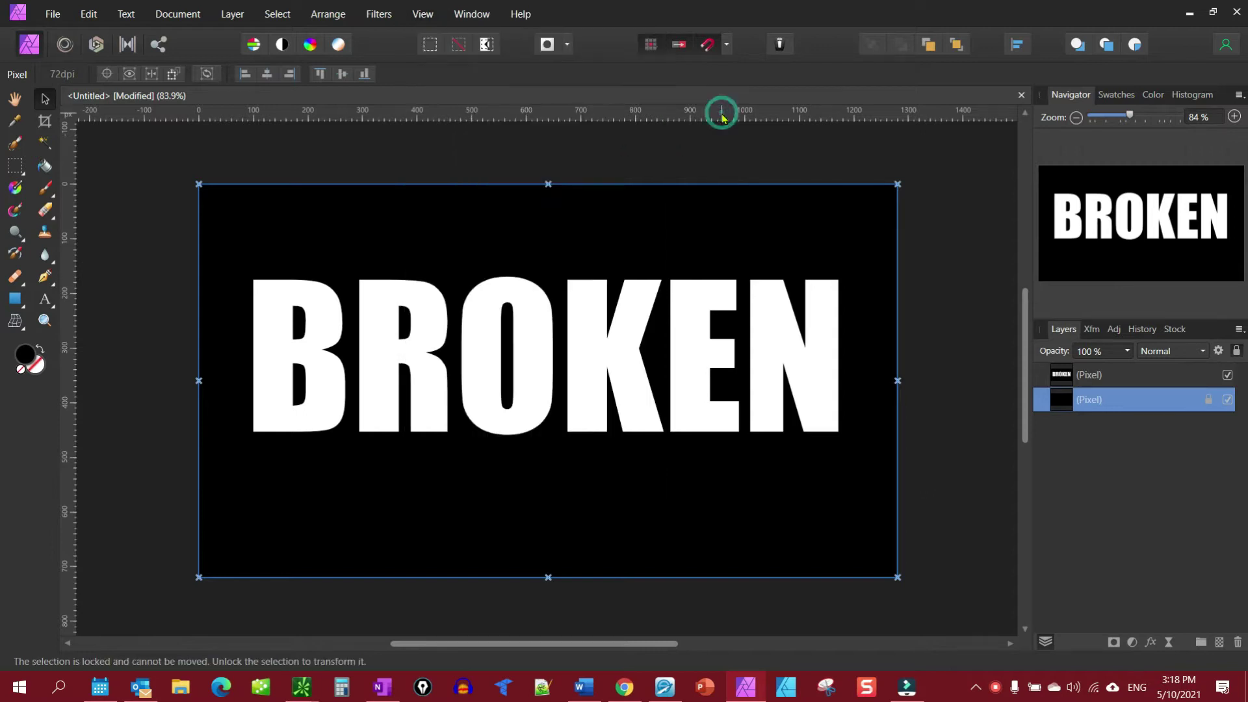
left_click_drag(721, 117, 722, 380)
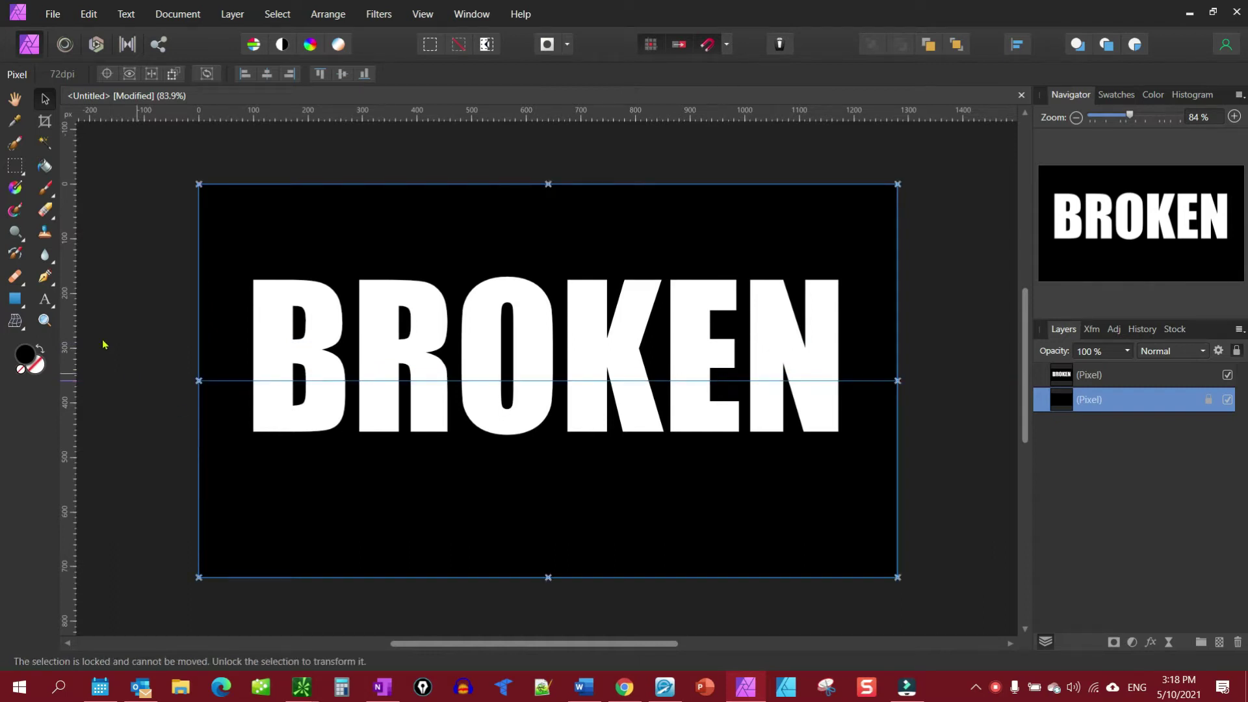
left_click_drag(71, 299, 674, 336)
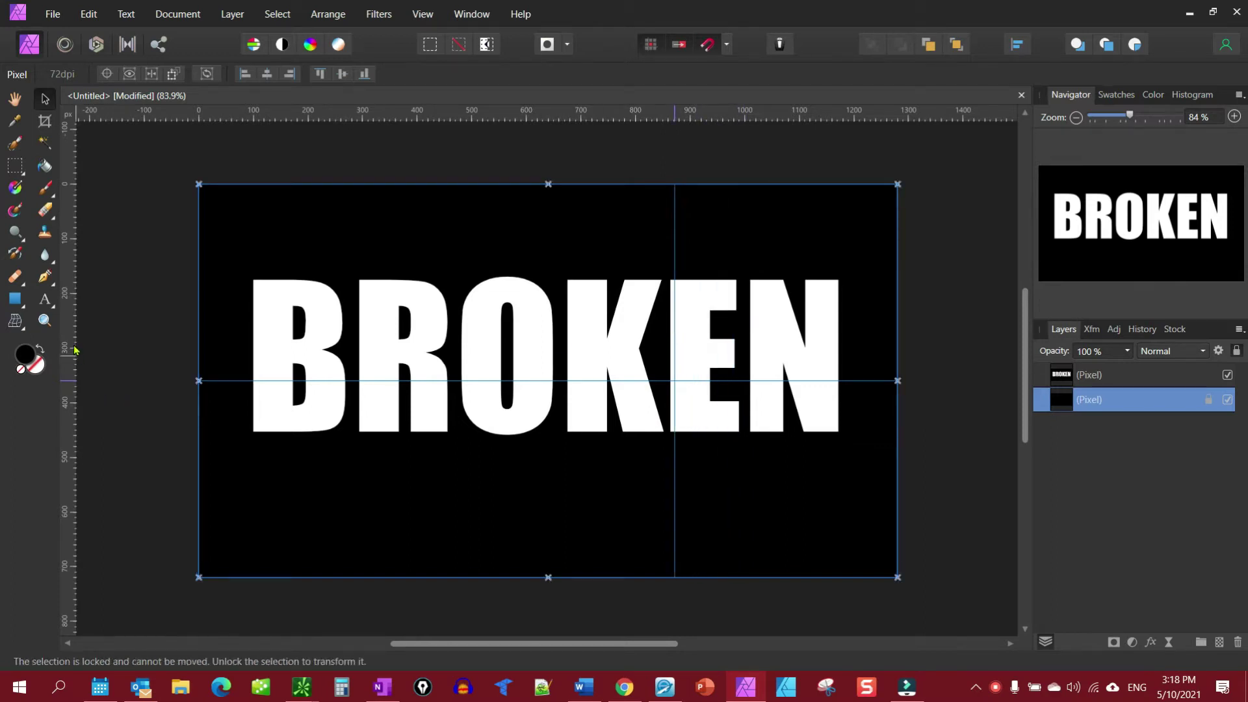
left_click_drag(68, 319, 418, 377)
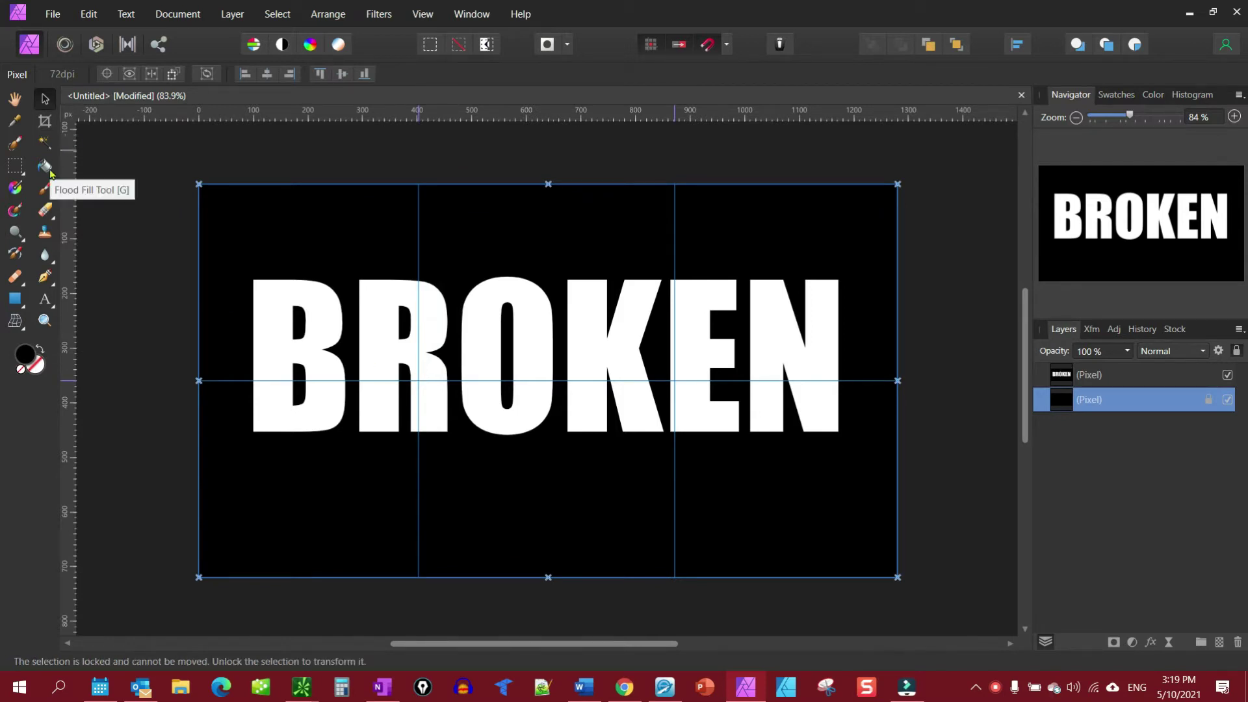
Draw a closed Pen triangle from the guide intersection at the E to two points above the canvas and convert it to a selection
left_click(50, 285)
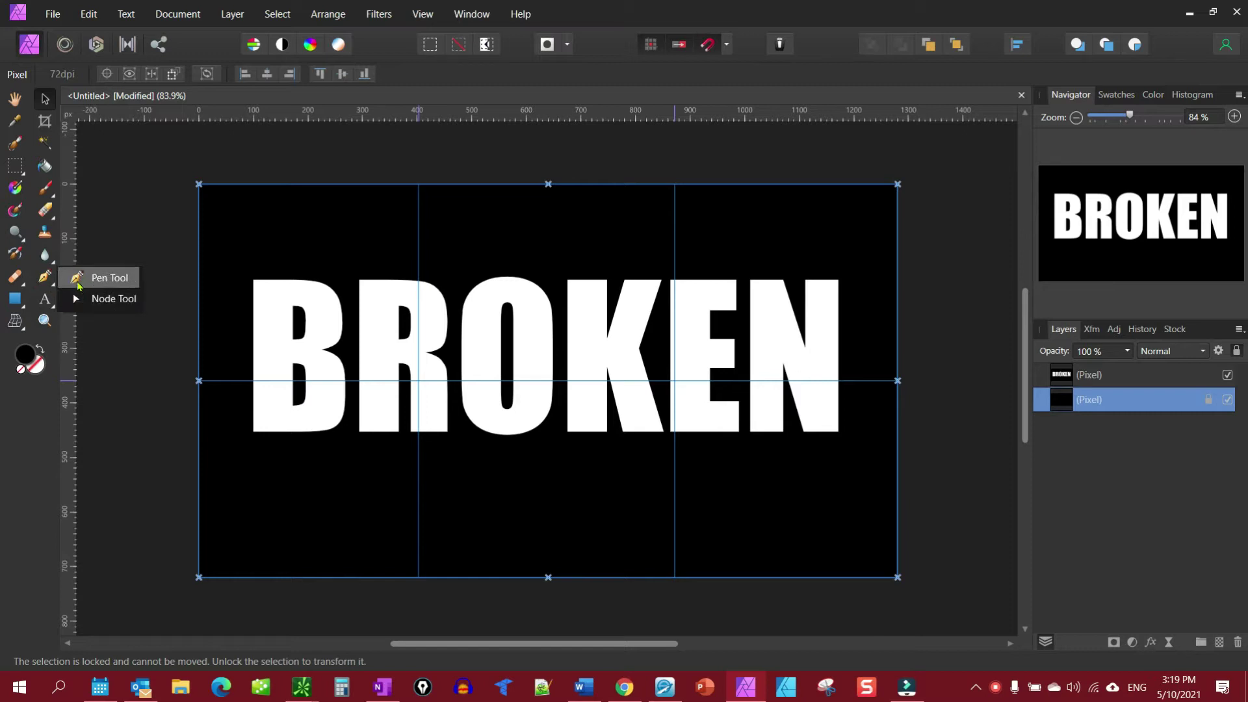
left_click(78, 281)
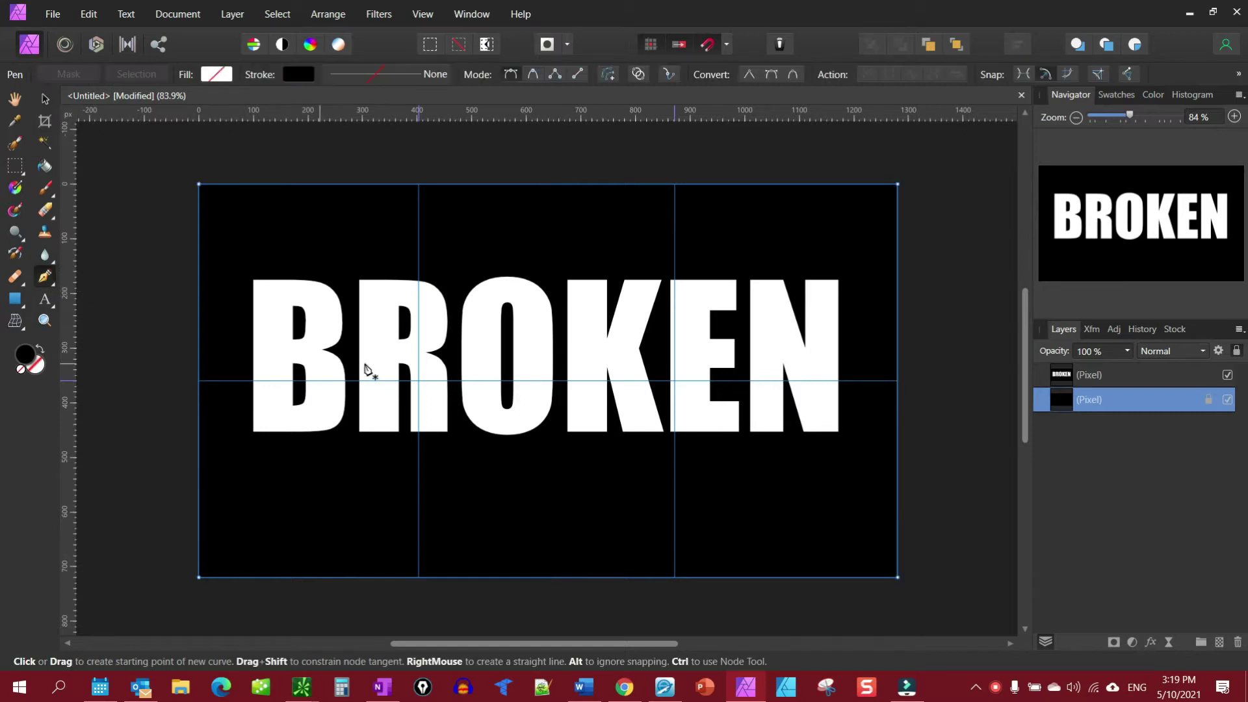
left_click(674, 381)
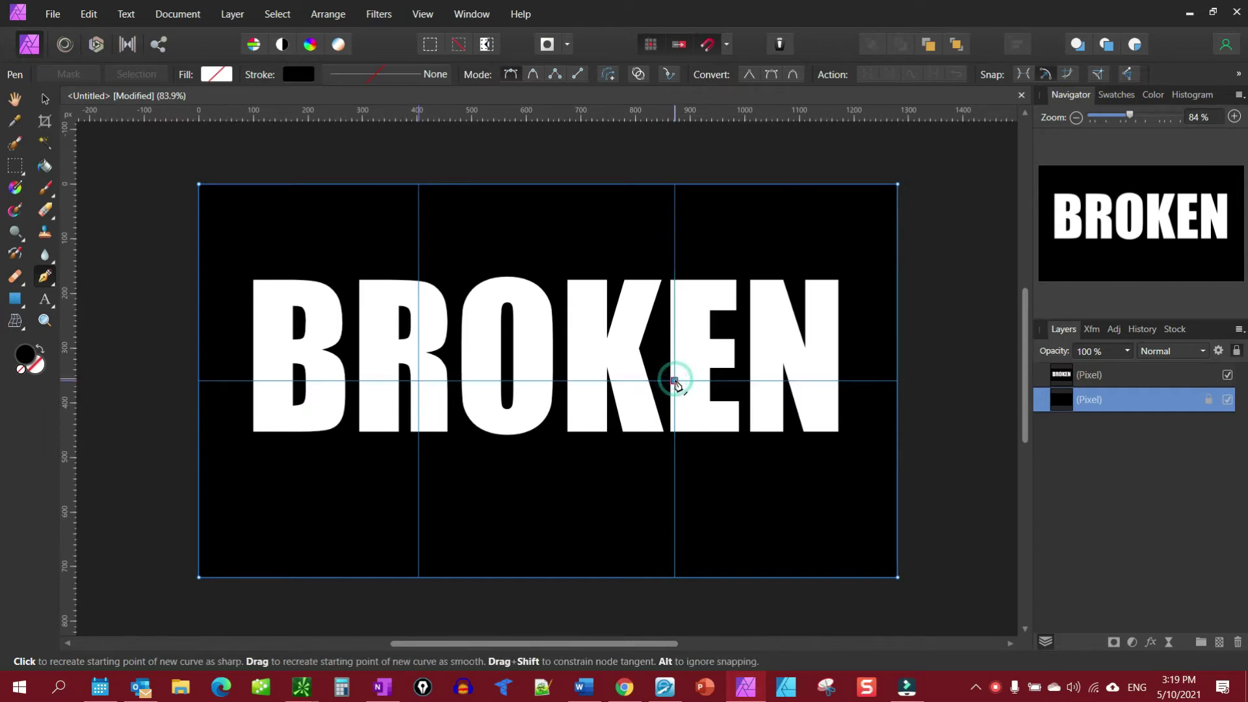
left_click(786, 157)
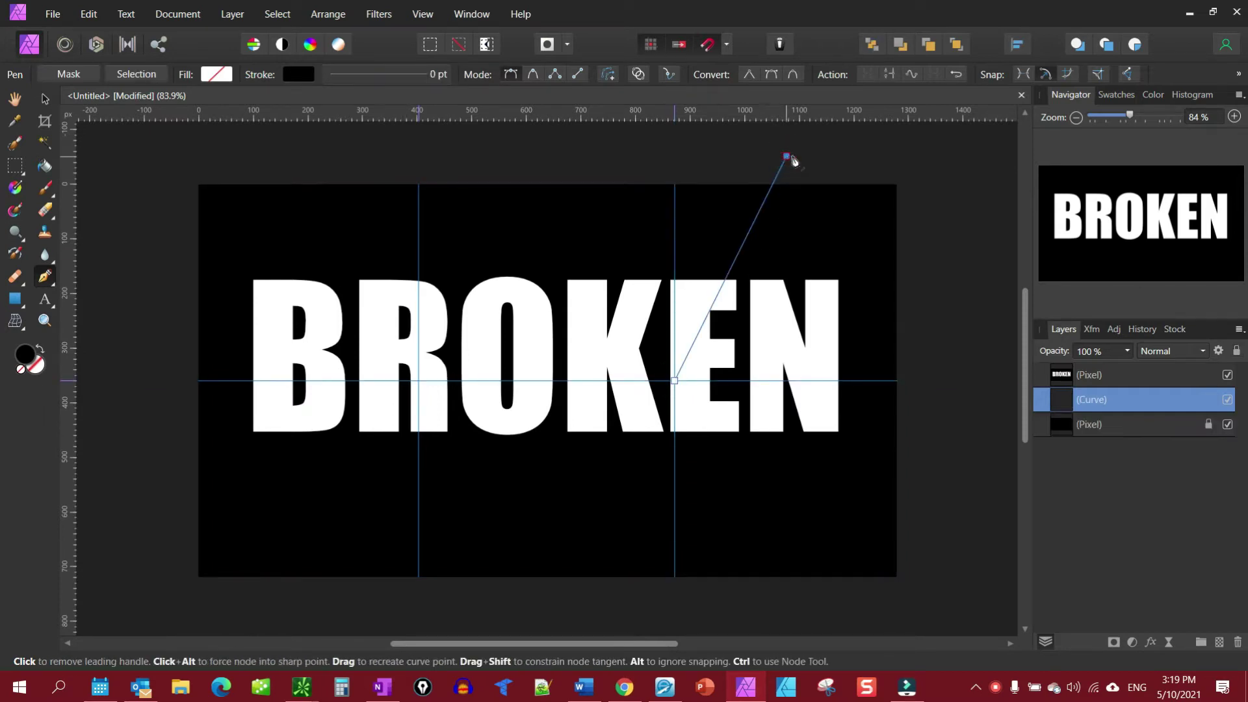
left_click(878, 158)
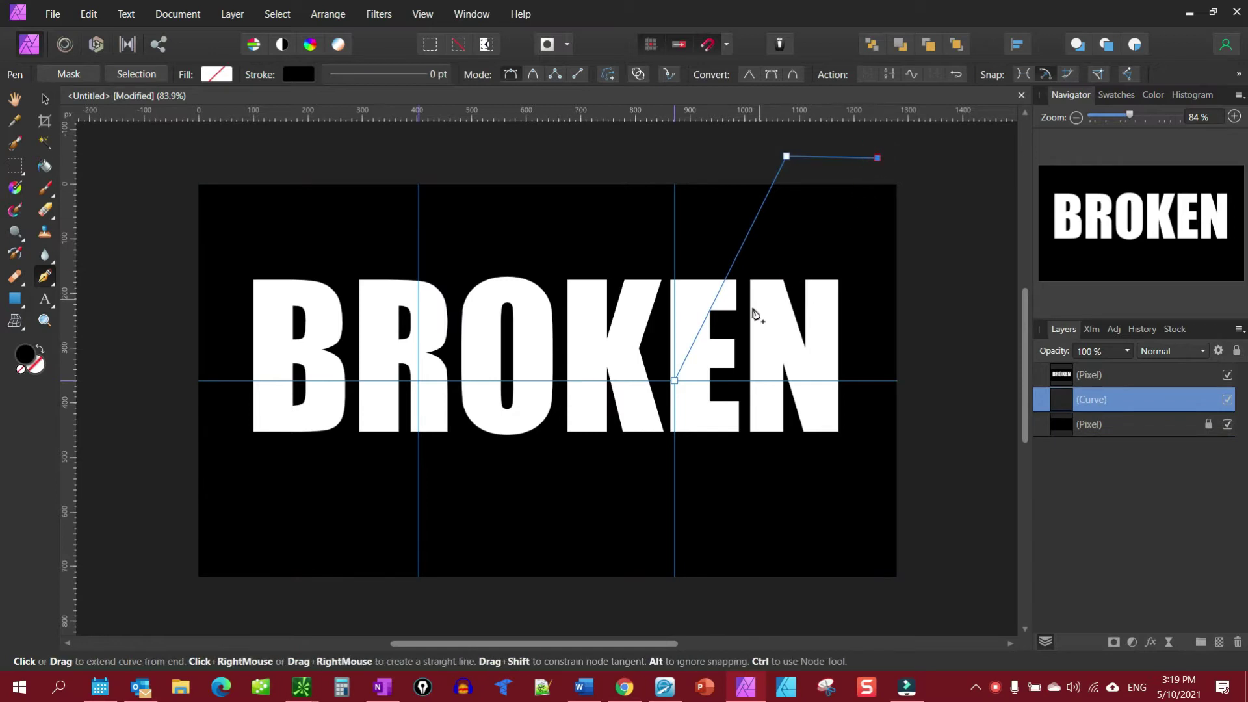
left_click(675, 381)
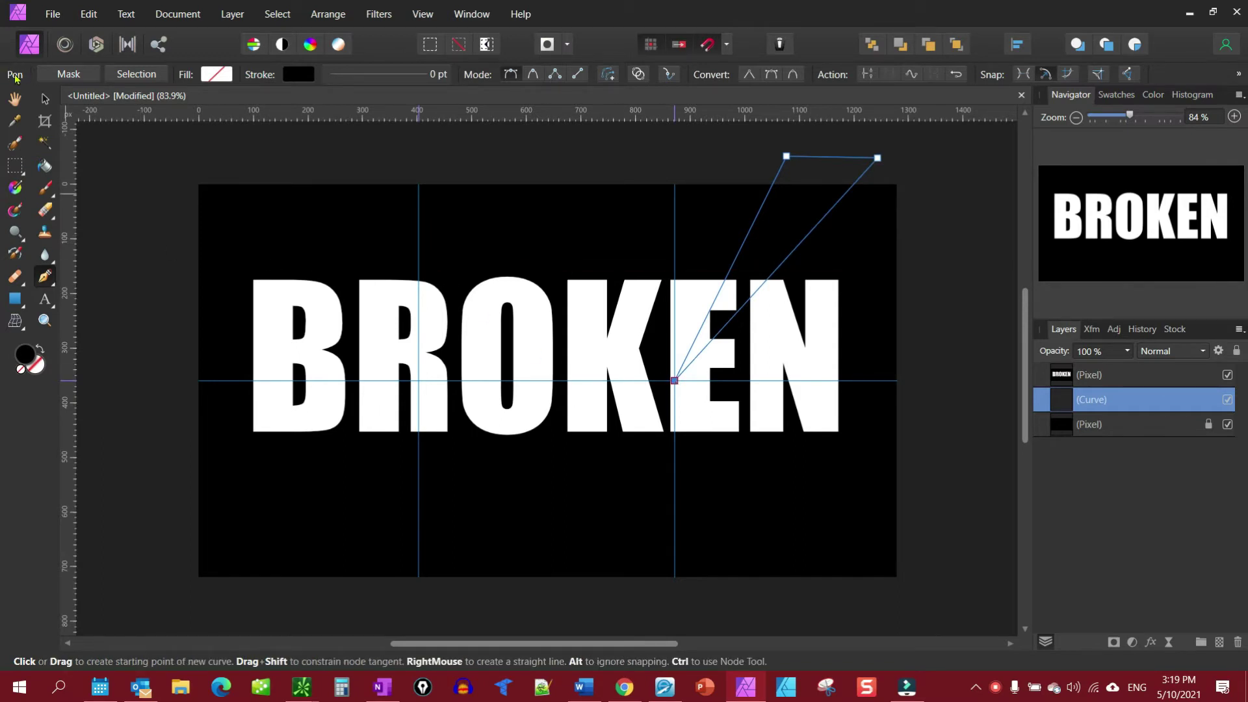
left_click(136, 74)
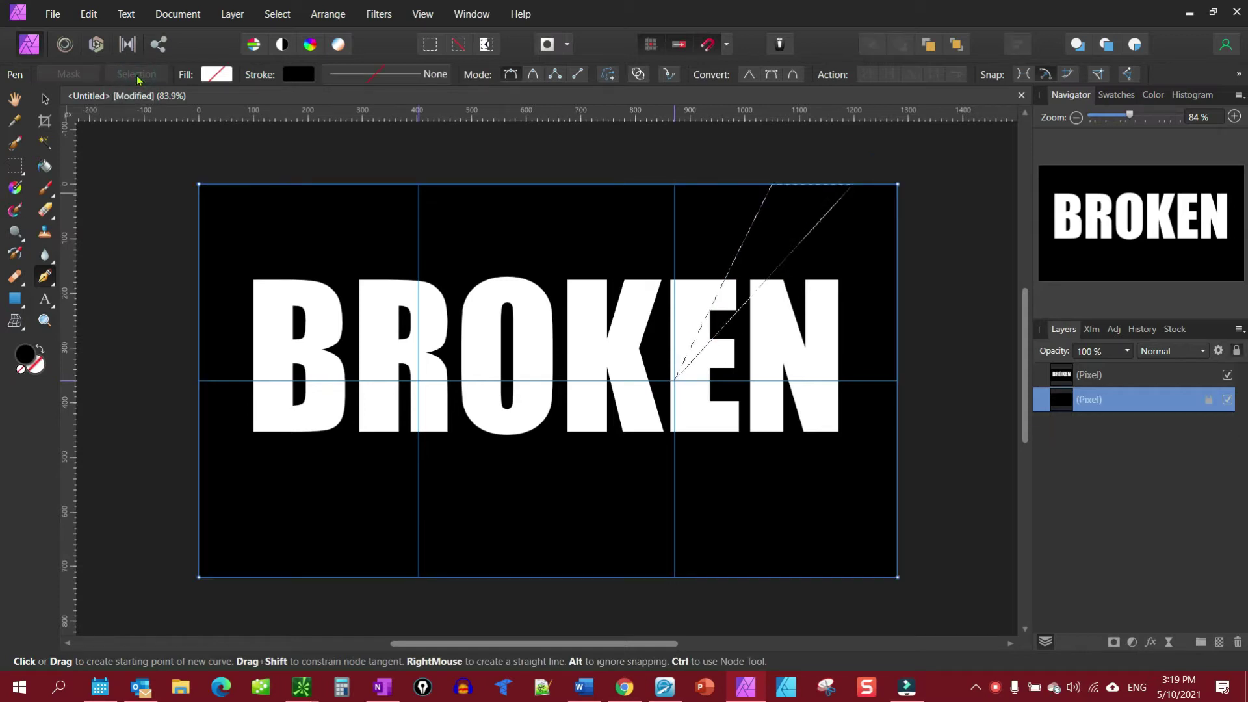
Move the selected wedge of the merged text layer slightly up and to the right
left_click(44, 100)
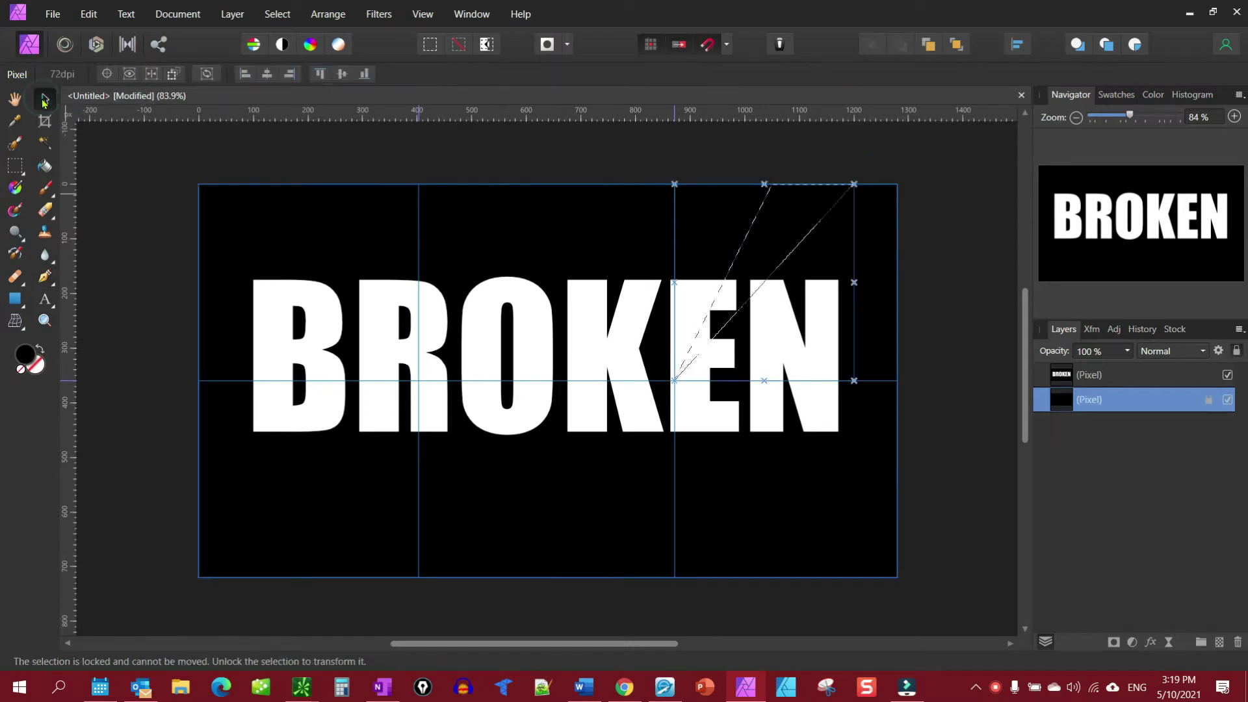
left_click(789, 220)
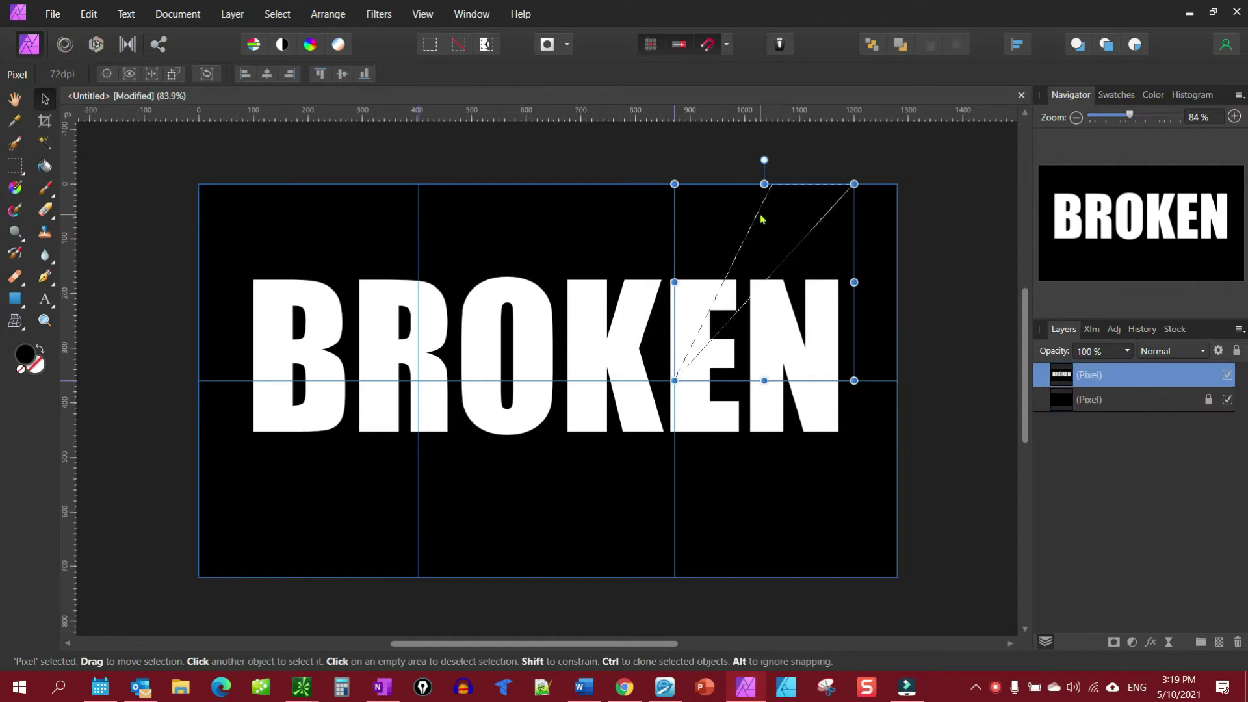
left_click_drag(770, 218, 780, 209)
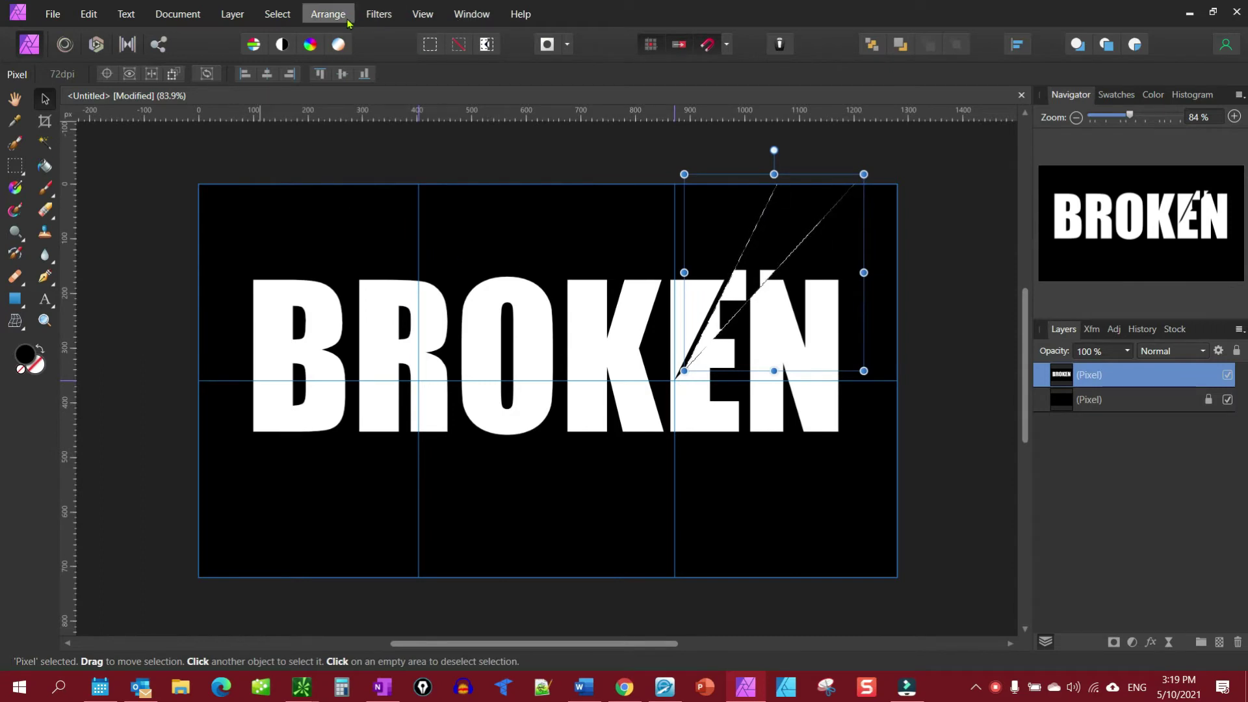
Clear the selection, then select a wedge with a closed Pen triangle from the E's guide intersection to two points past the canvas's lower right side
left_click(277, 13)
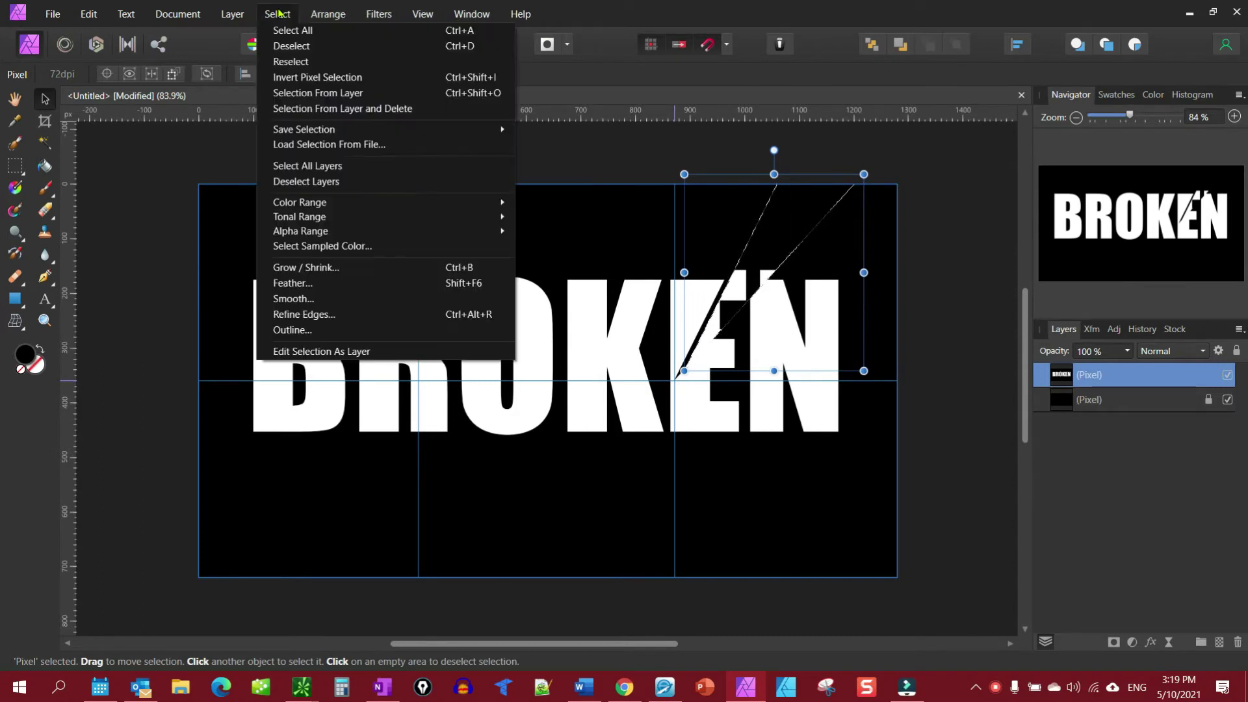
left_click(289, 44)
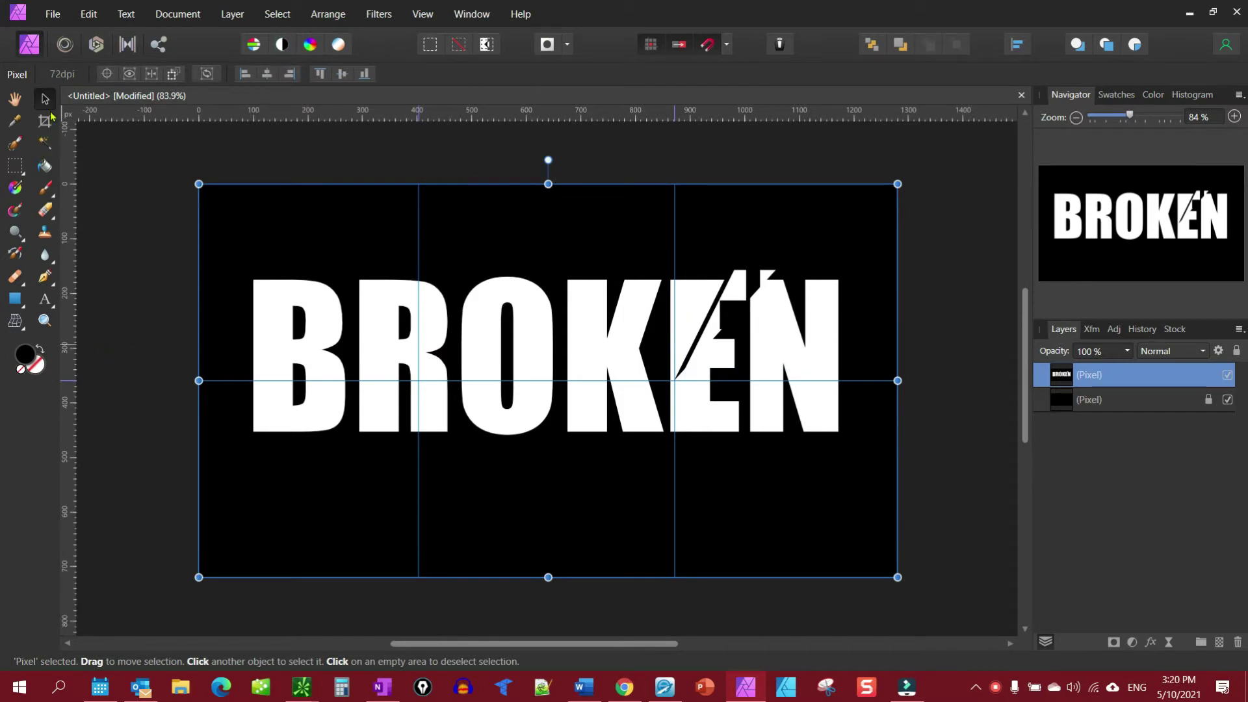
left_click(44, 277)
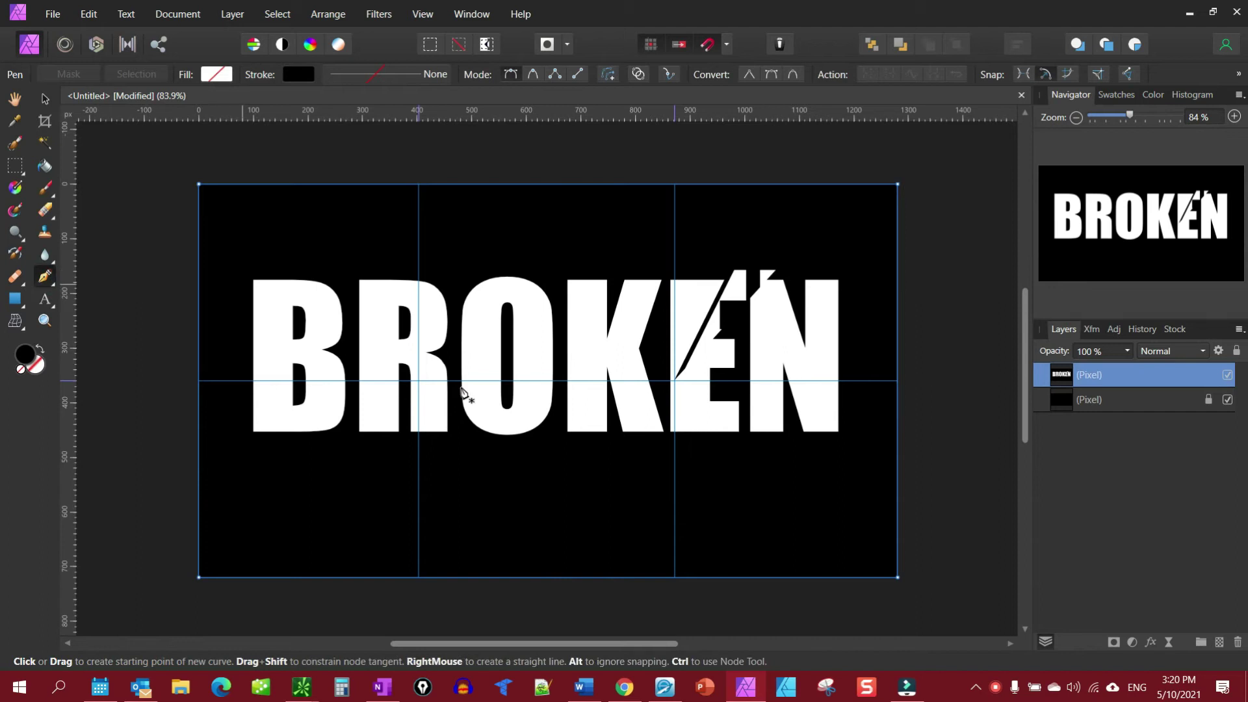
left_click(675, 381)
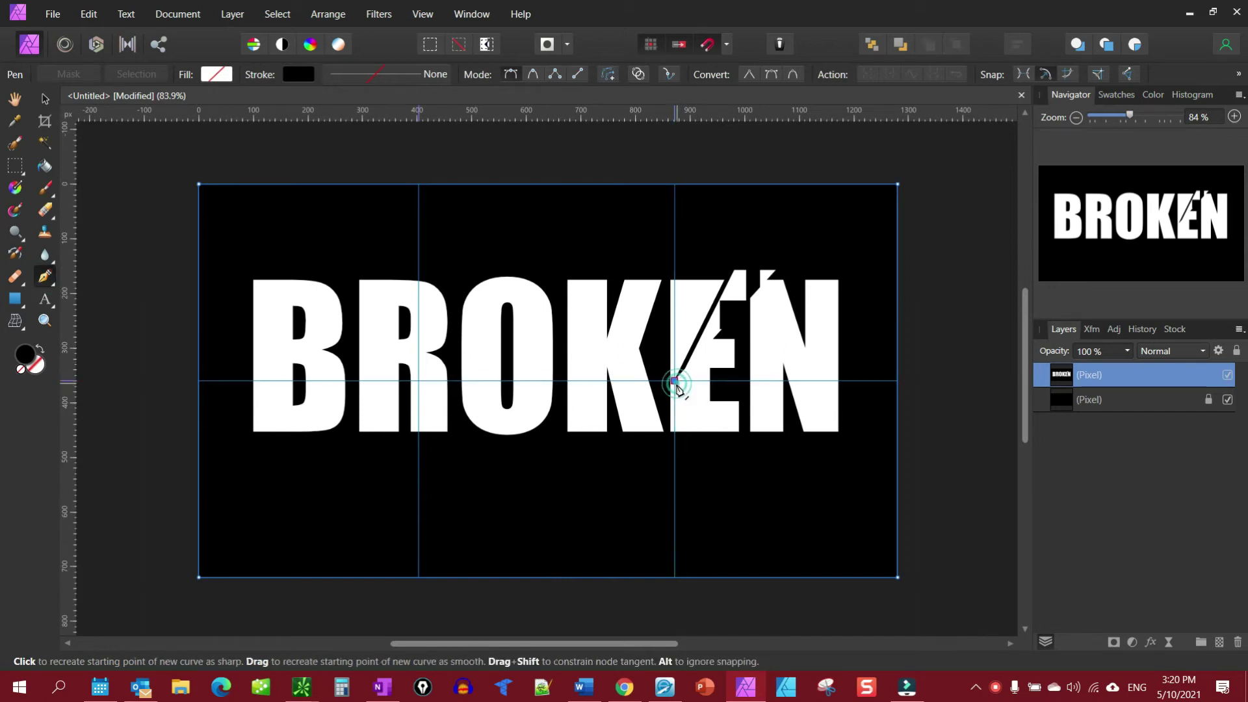
left_click(930, 413)
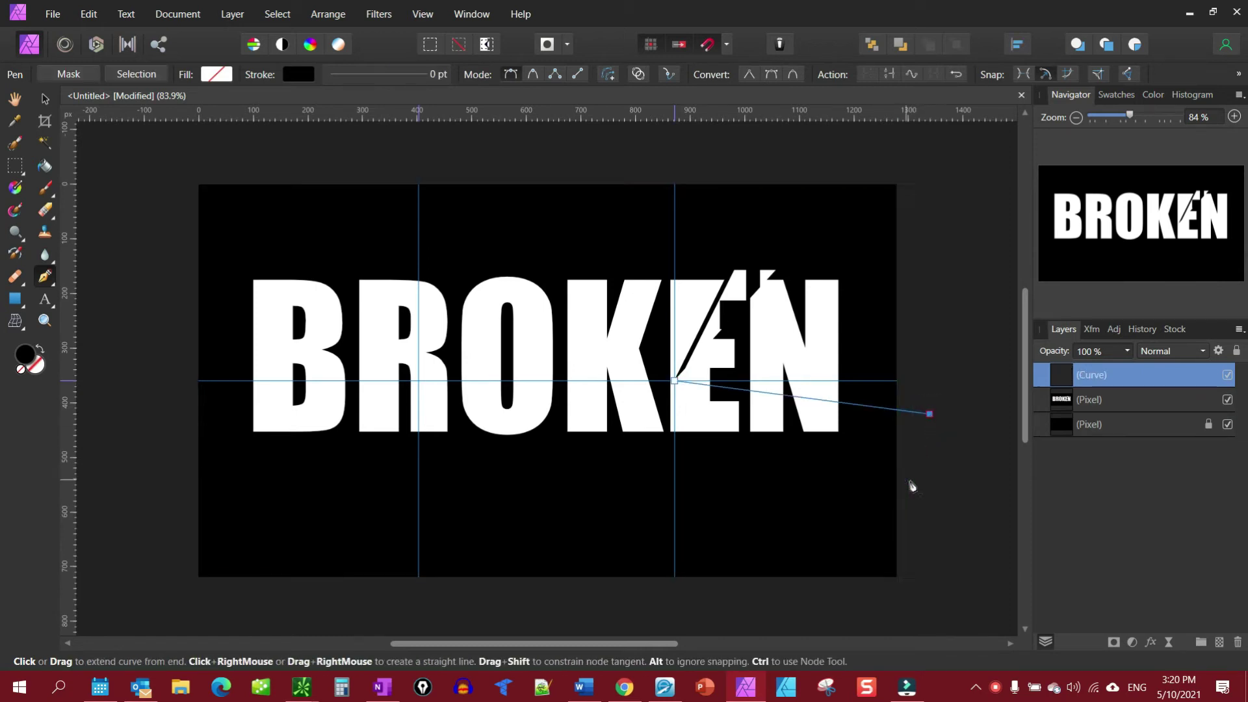
left_click(915, 470)
left_click(676, 384)
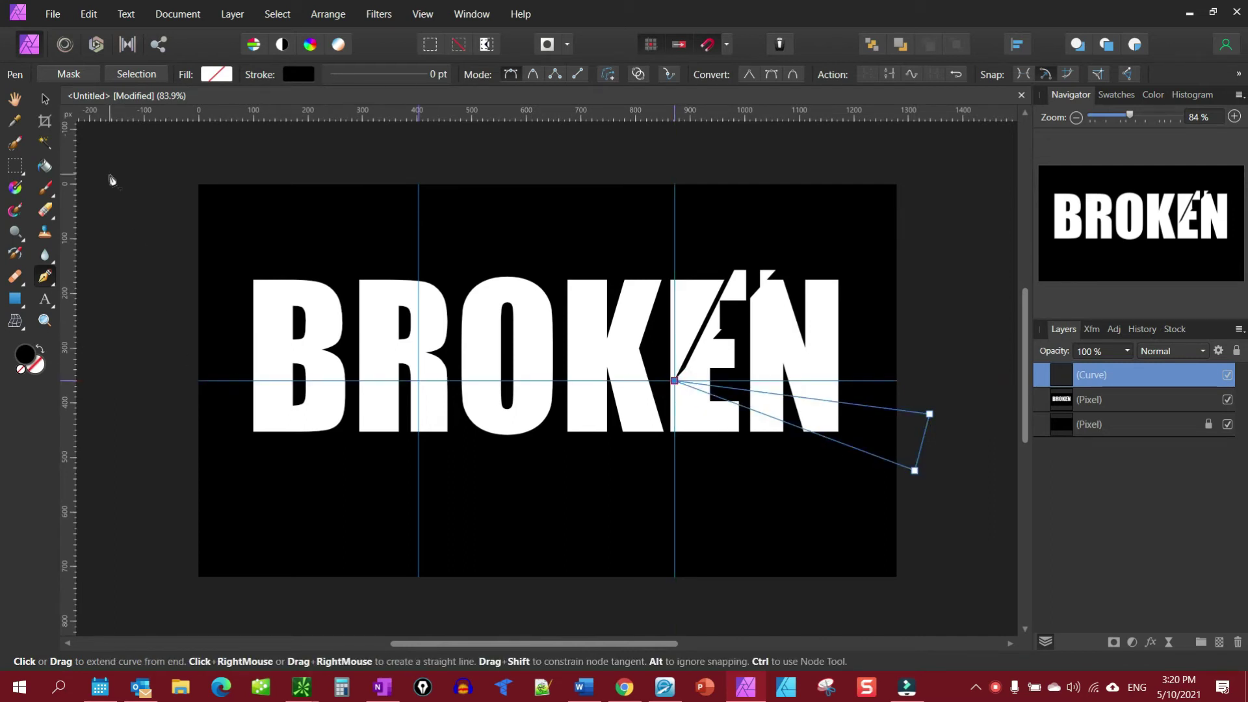
left_click(129, 76)
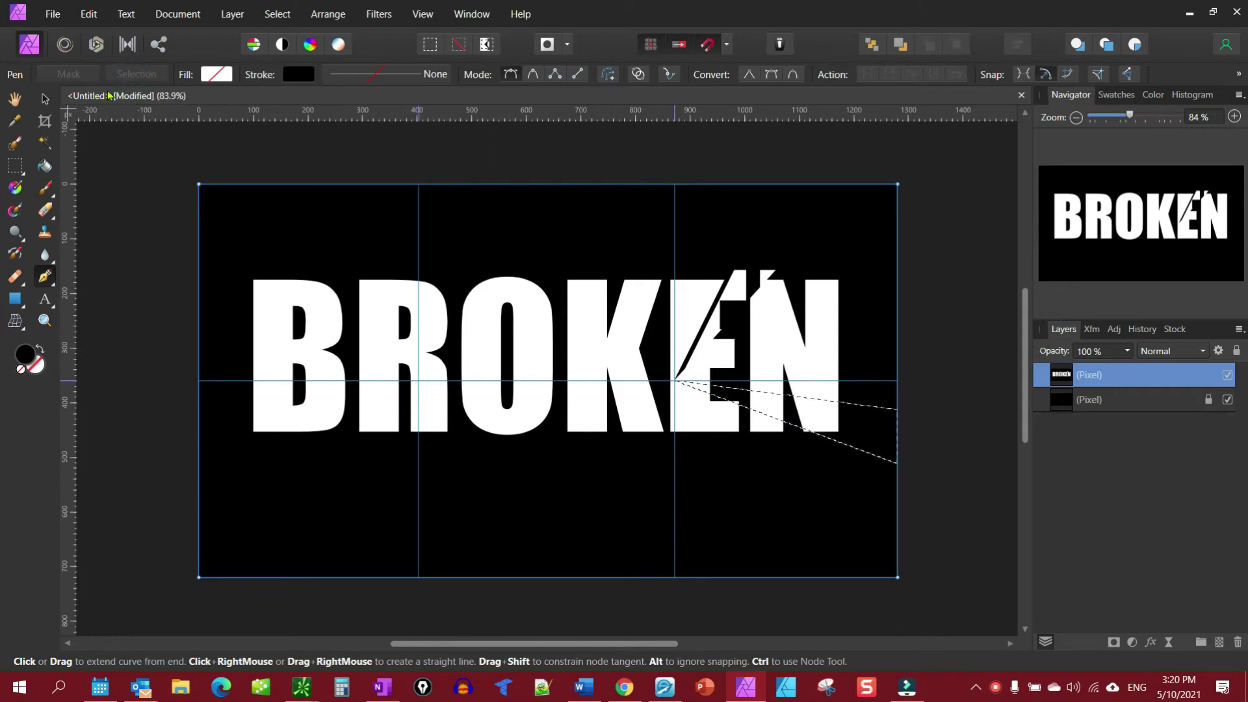
Shift the selected wedge through the lower E and N slightly to the right and deselect it
left_click(45, 99)
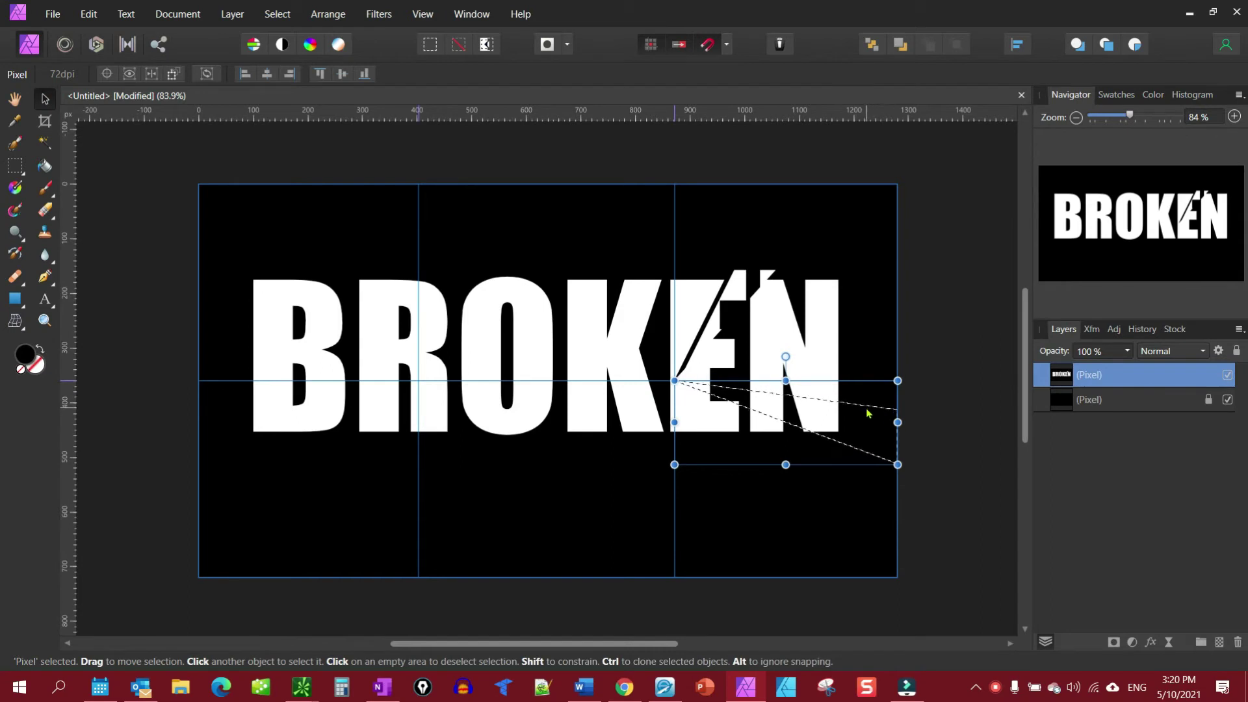
left_click_drag(867, 414, 880, 418)
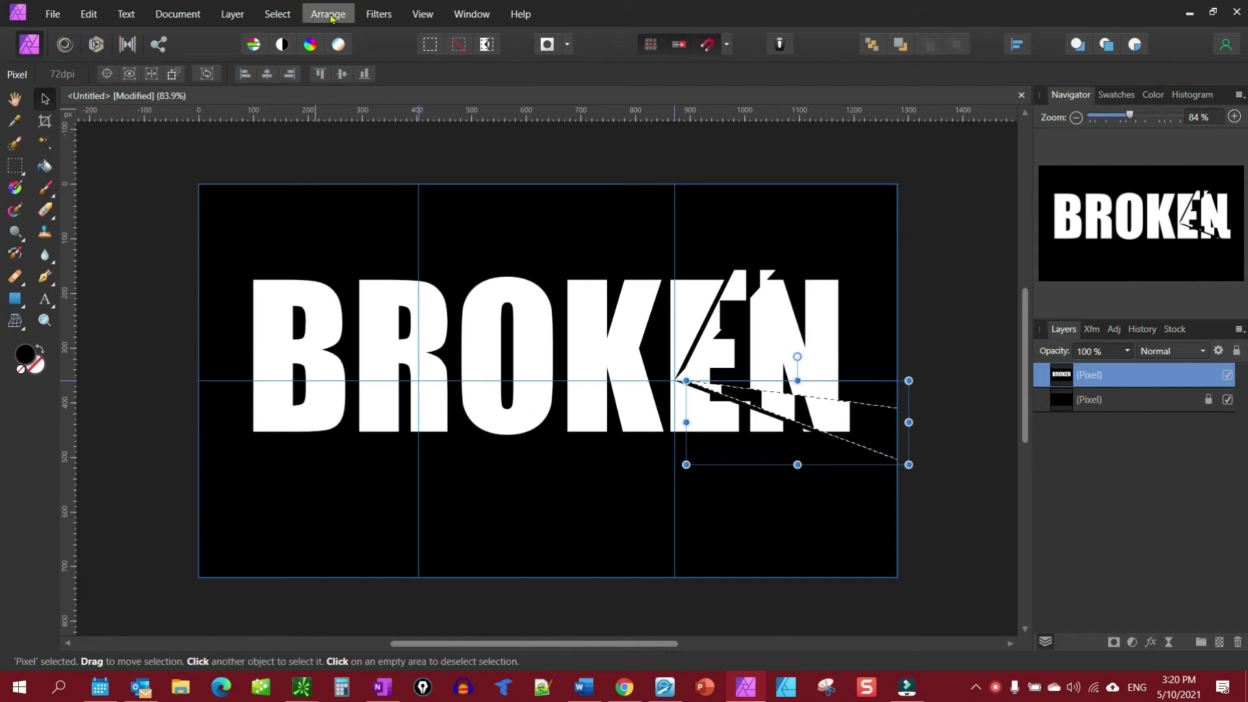
left_click(282, 14)
left_click(291, 46)
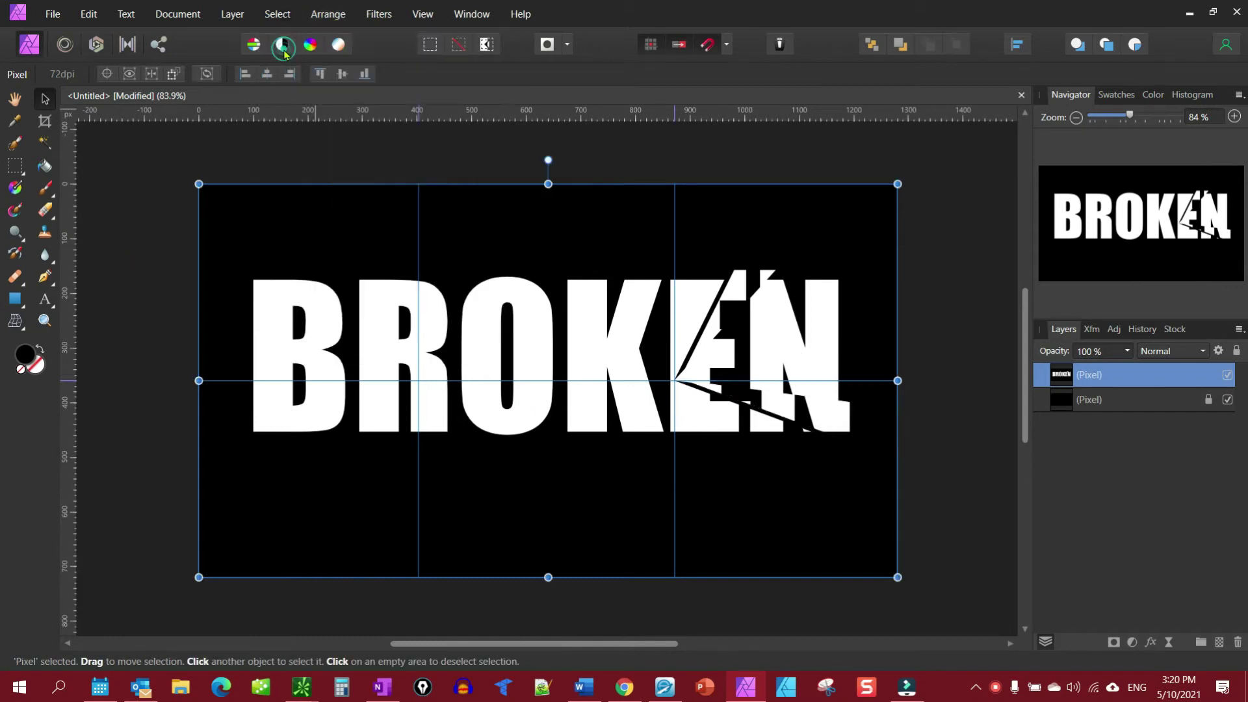
Draw a closed Pen triangle from the E's guide intersection to points above the canvas at about 580 and 470 px horizontally; convert it to a selection
left_click(44, 279)
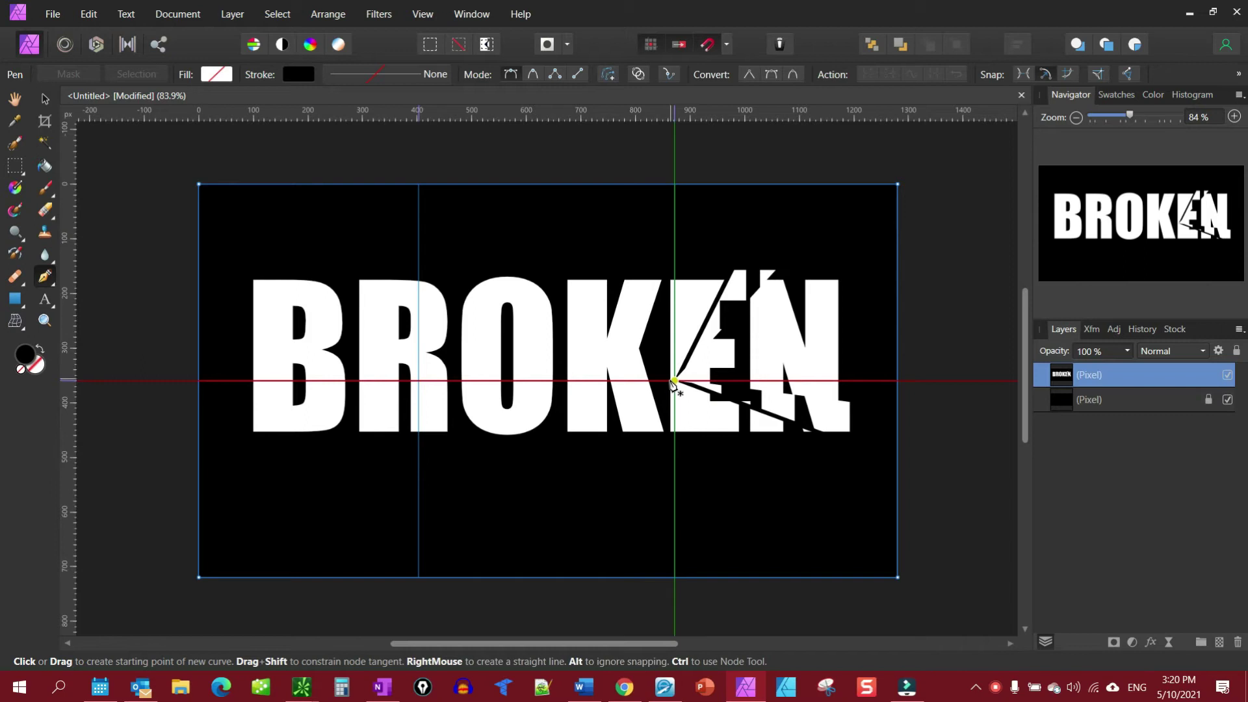
left_click(675, 381)
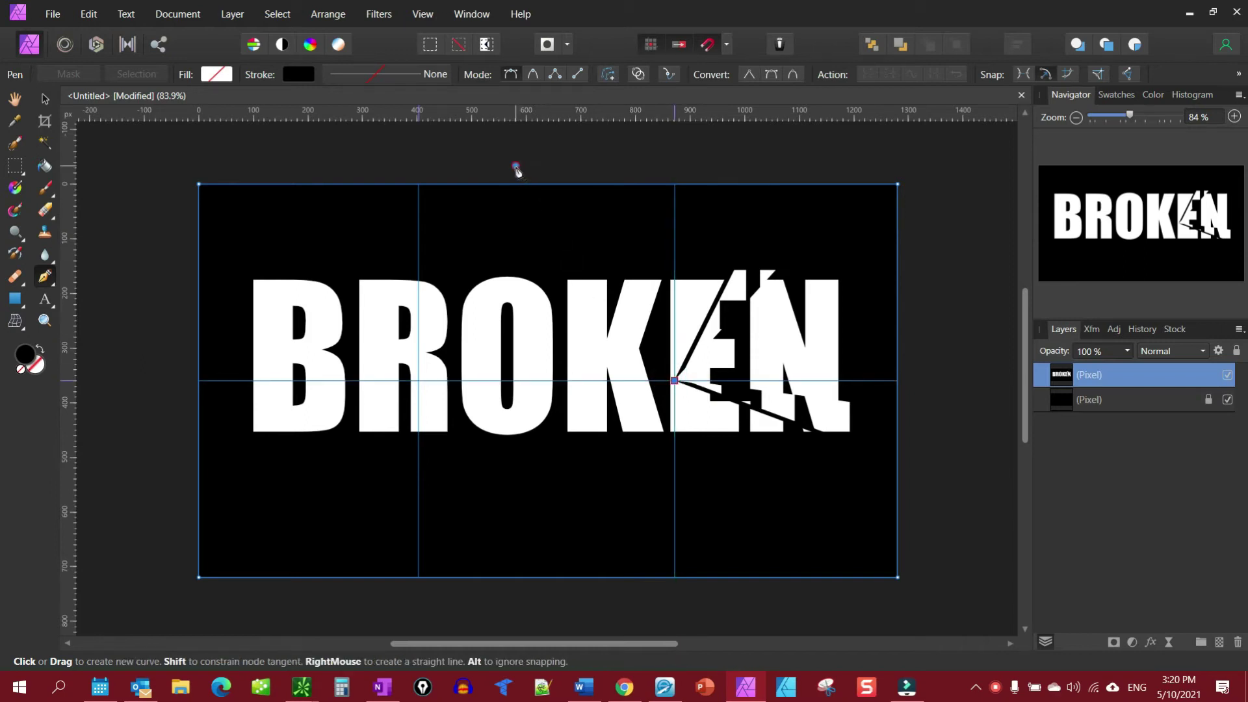
left_click(516, 166)
left_click(455, 173)
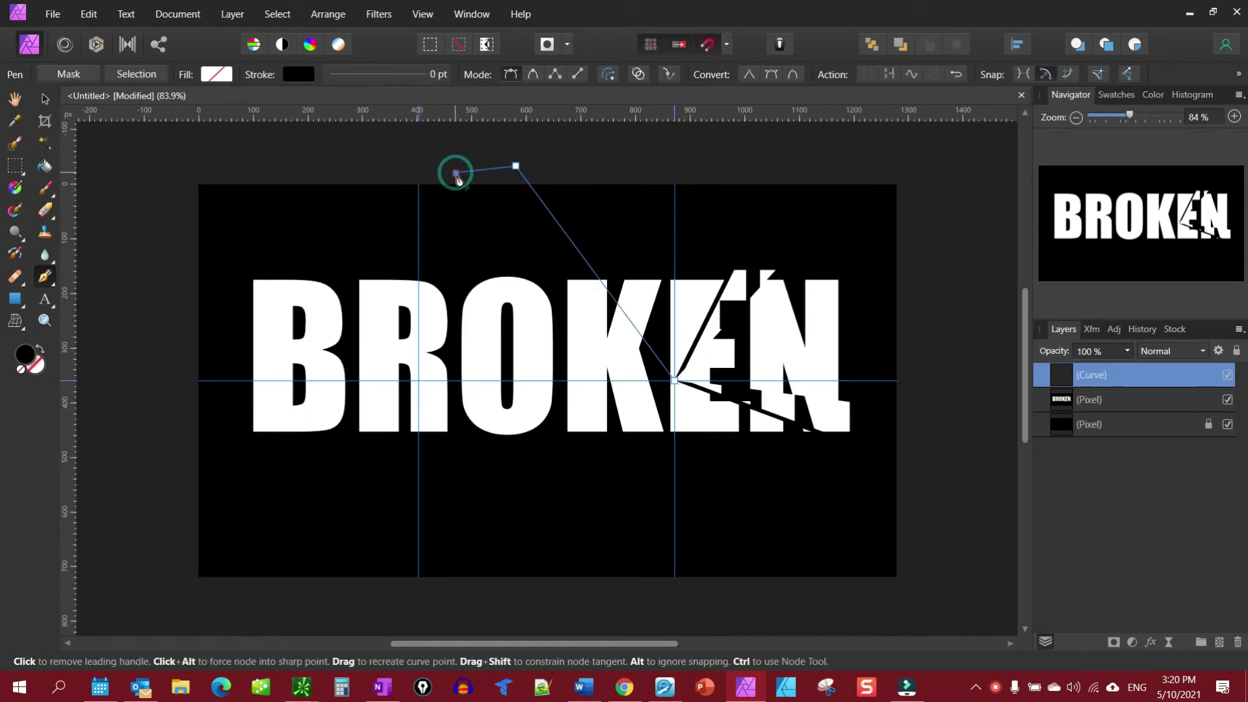
left_click(675, 381)
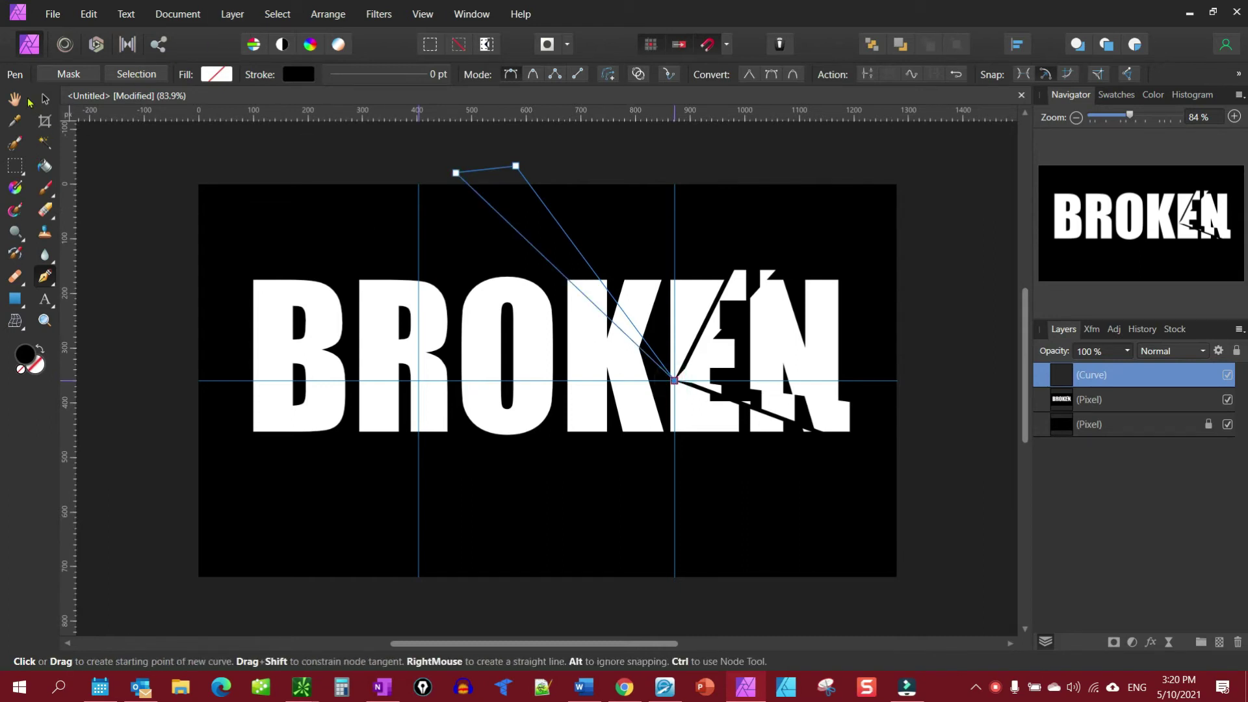
left_click(137, 74)
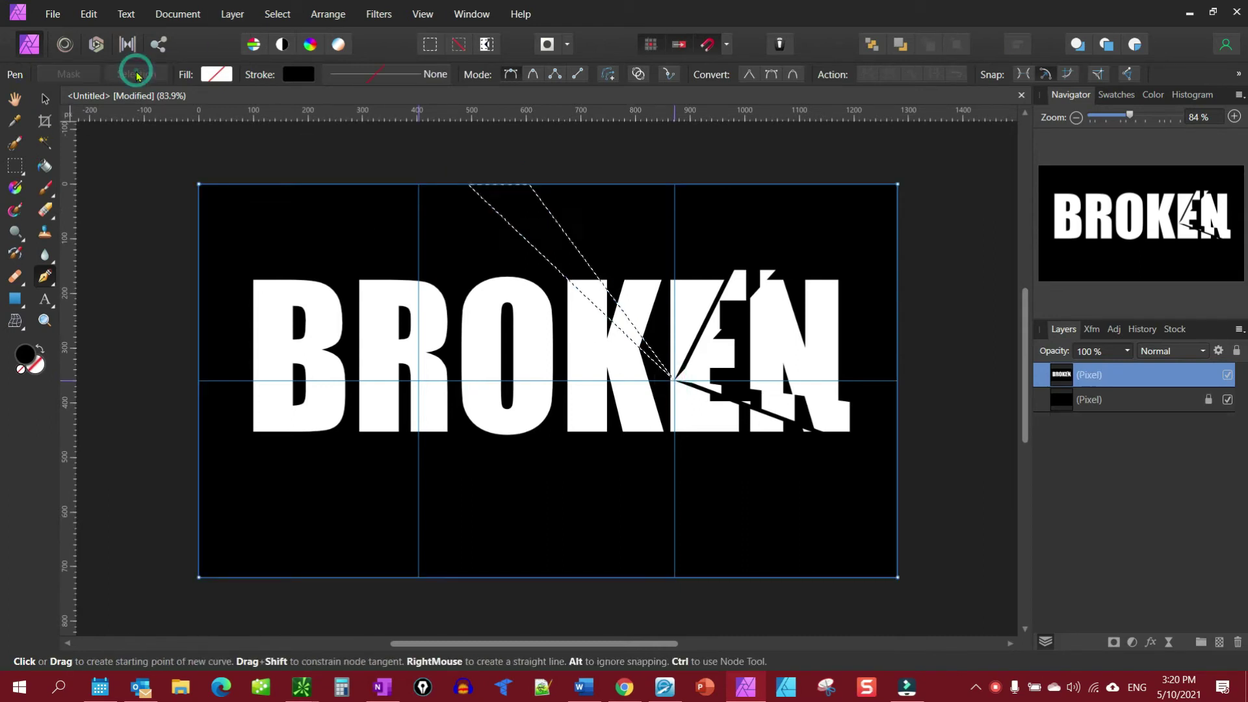
Shift the selected wedge crossing the K slightly to the left and deselect it
left_click(45, 99)
left_click_drag(538, 227, 530, 221)
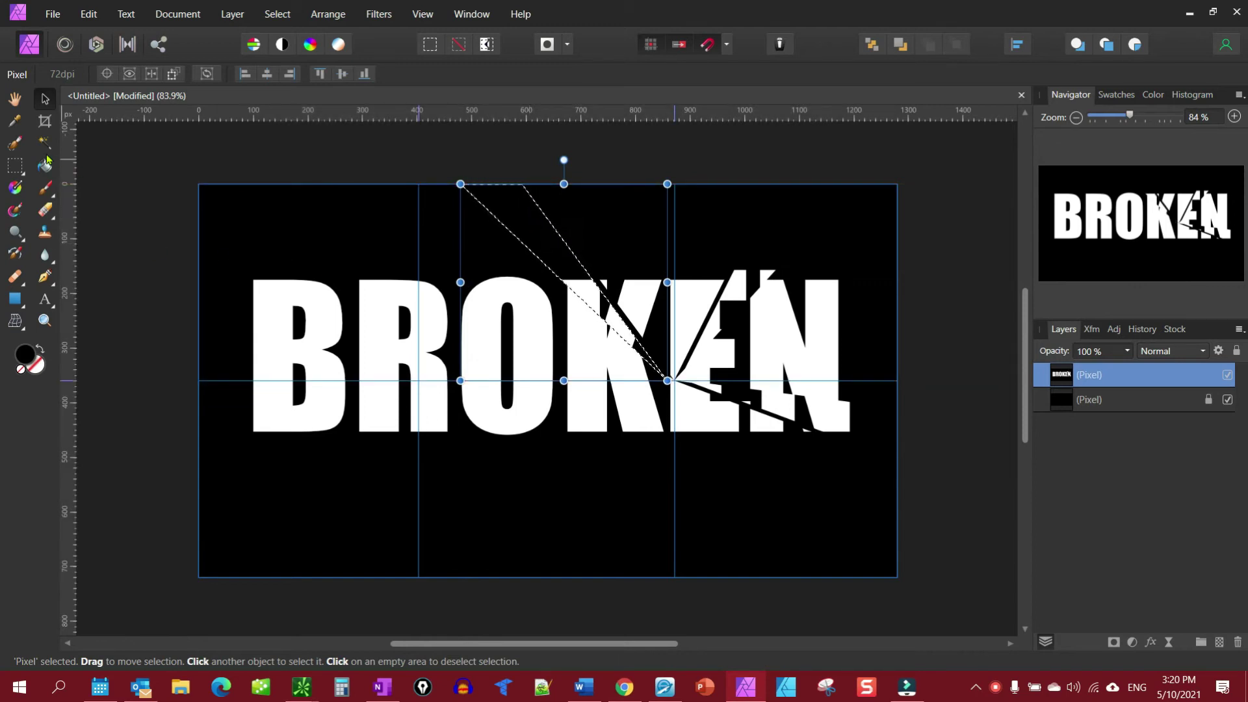
left_click(268, 16)
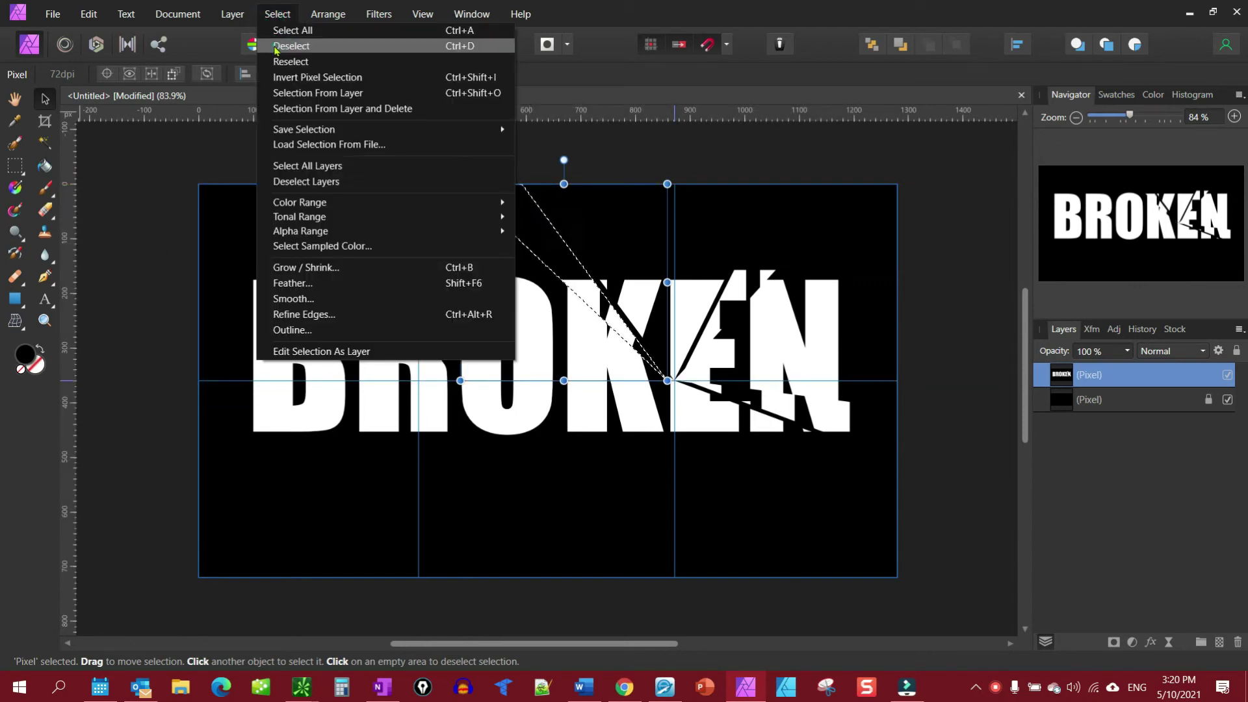
left_click(274, 45)
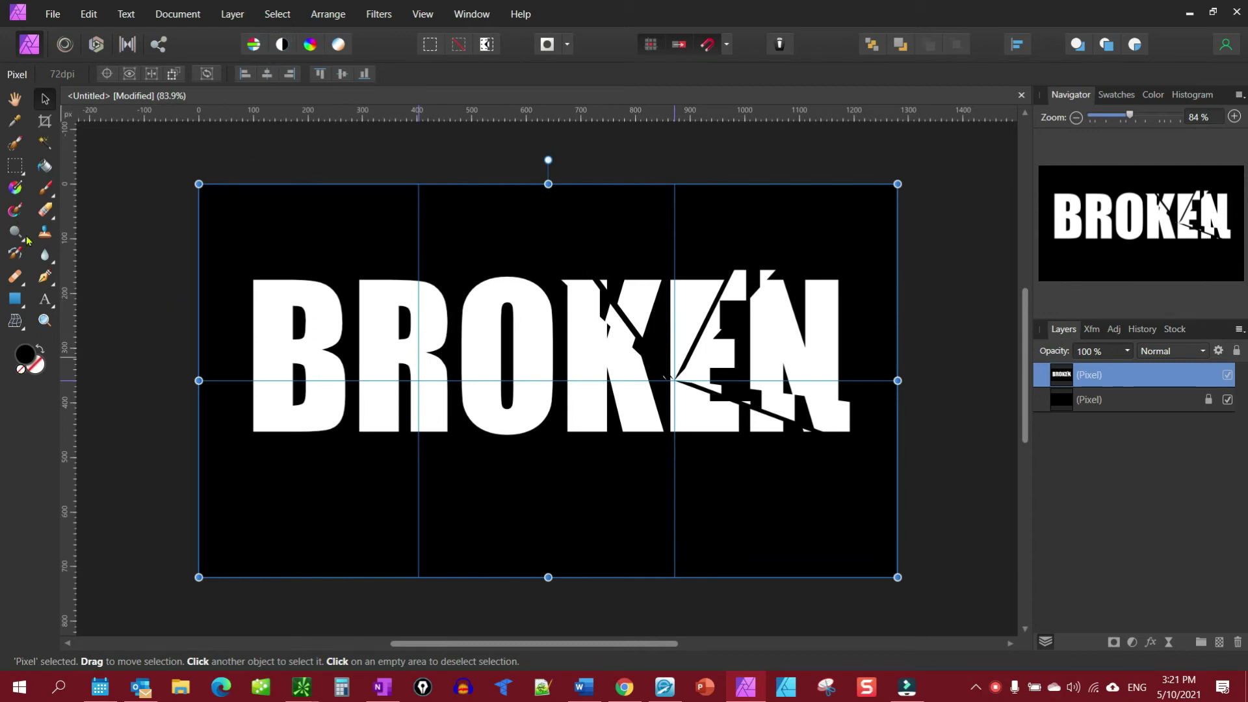
Draw a closed Pen triangle from the E's guide intersection to points above the canvas at about 450 and 310 px horizontally; convert it to a selection
left_click(45, 276)
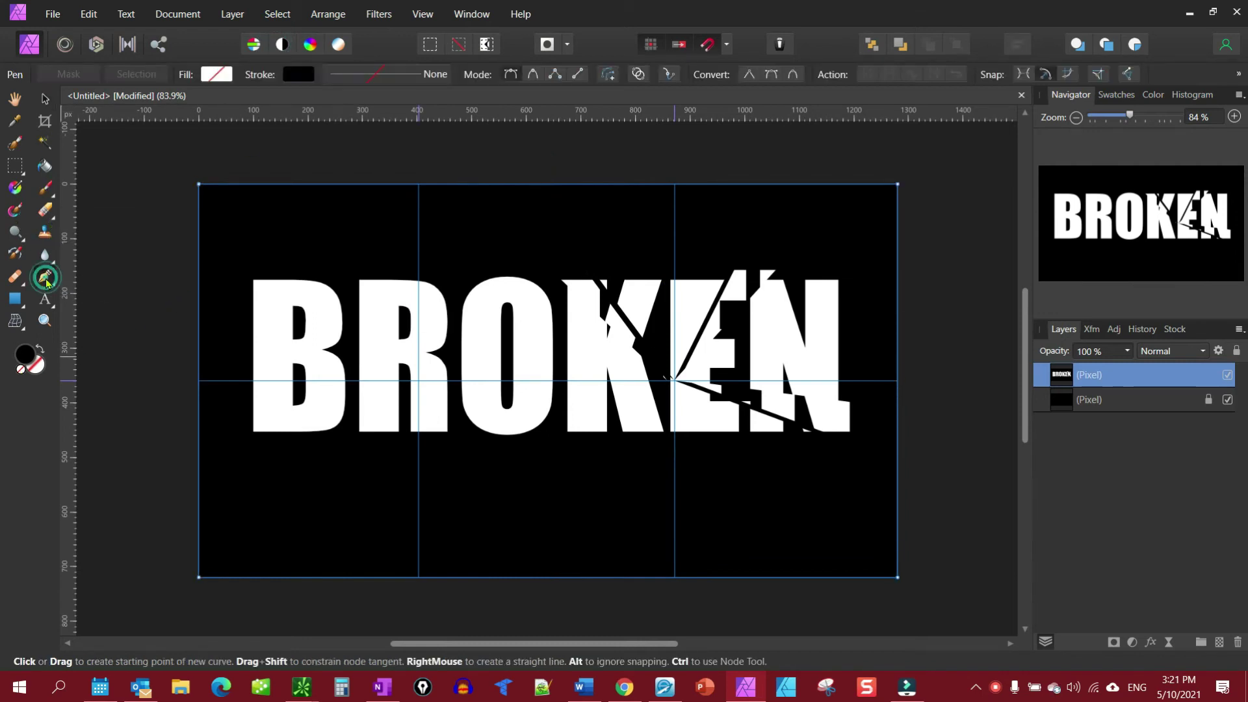
left_click(675, 380)
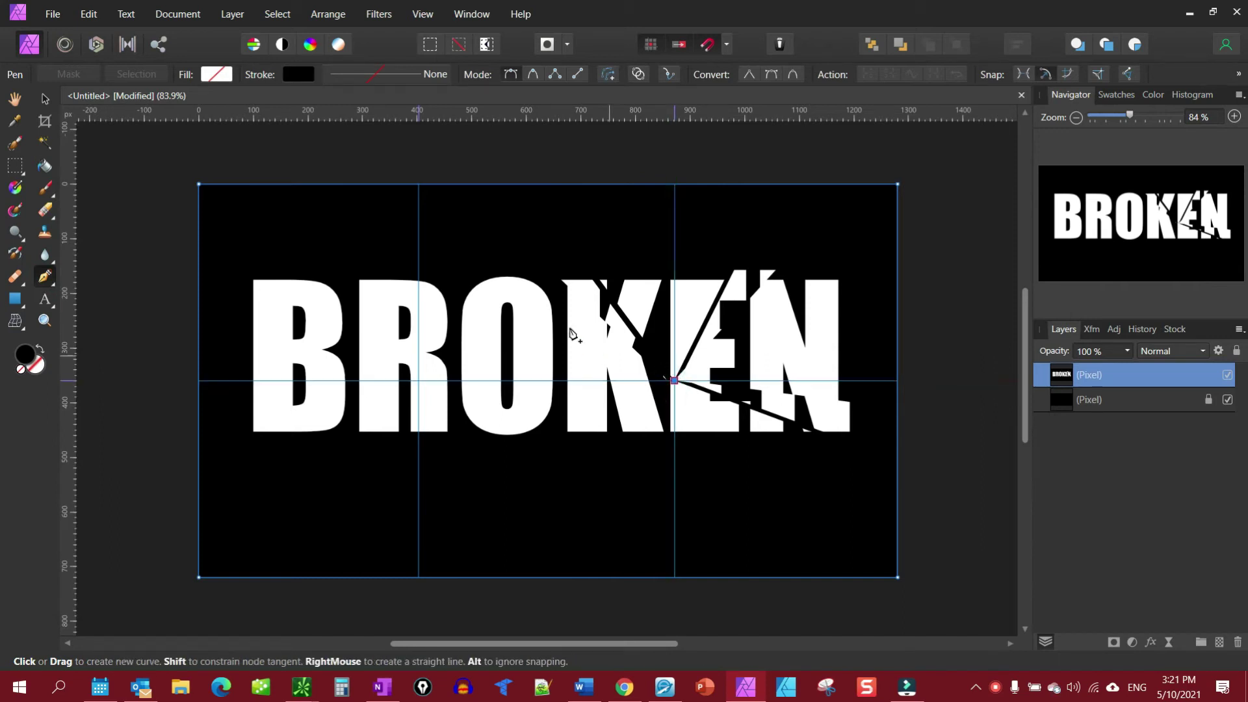
left_click(444, 154)
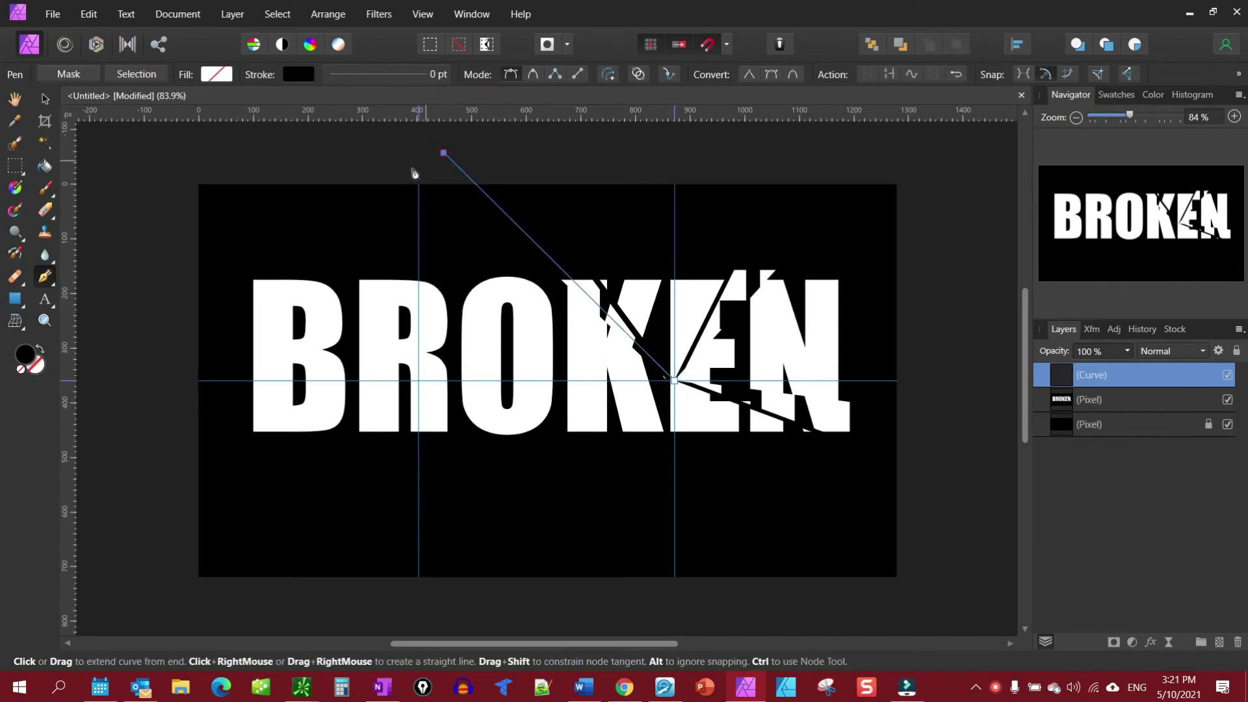
left_click(367, 173)
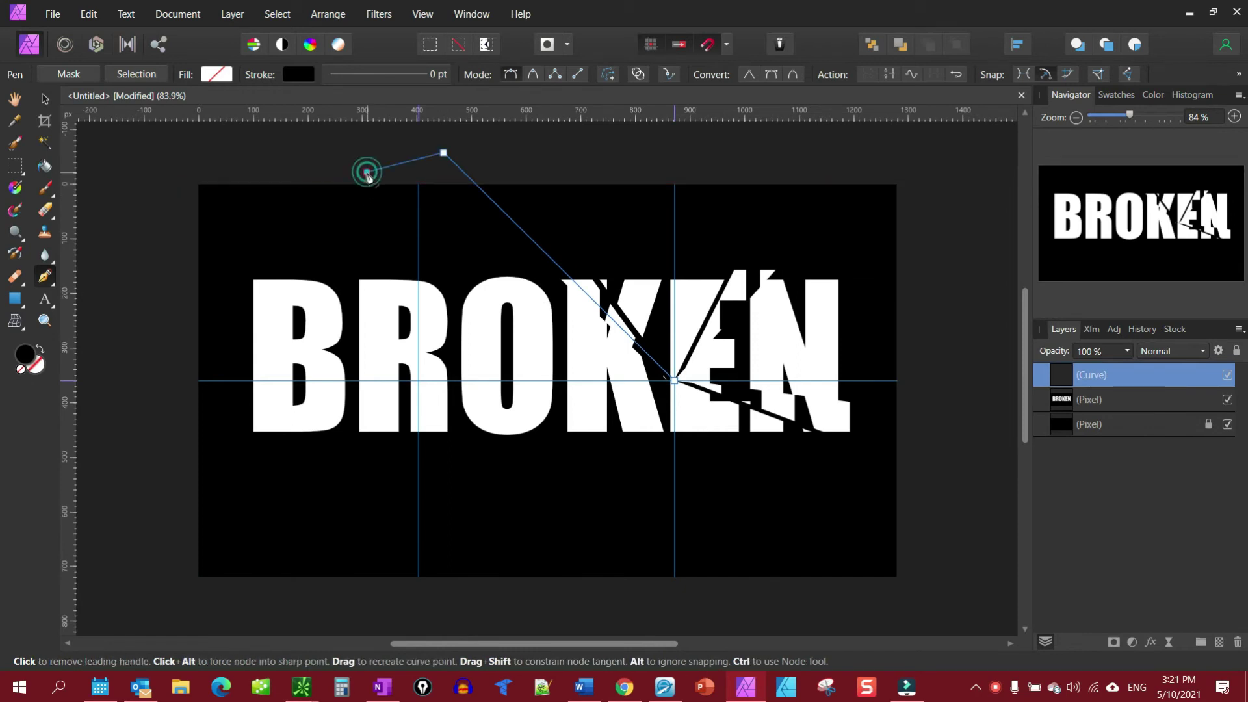
left_click(674, 380)
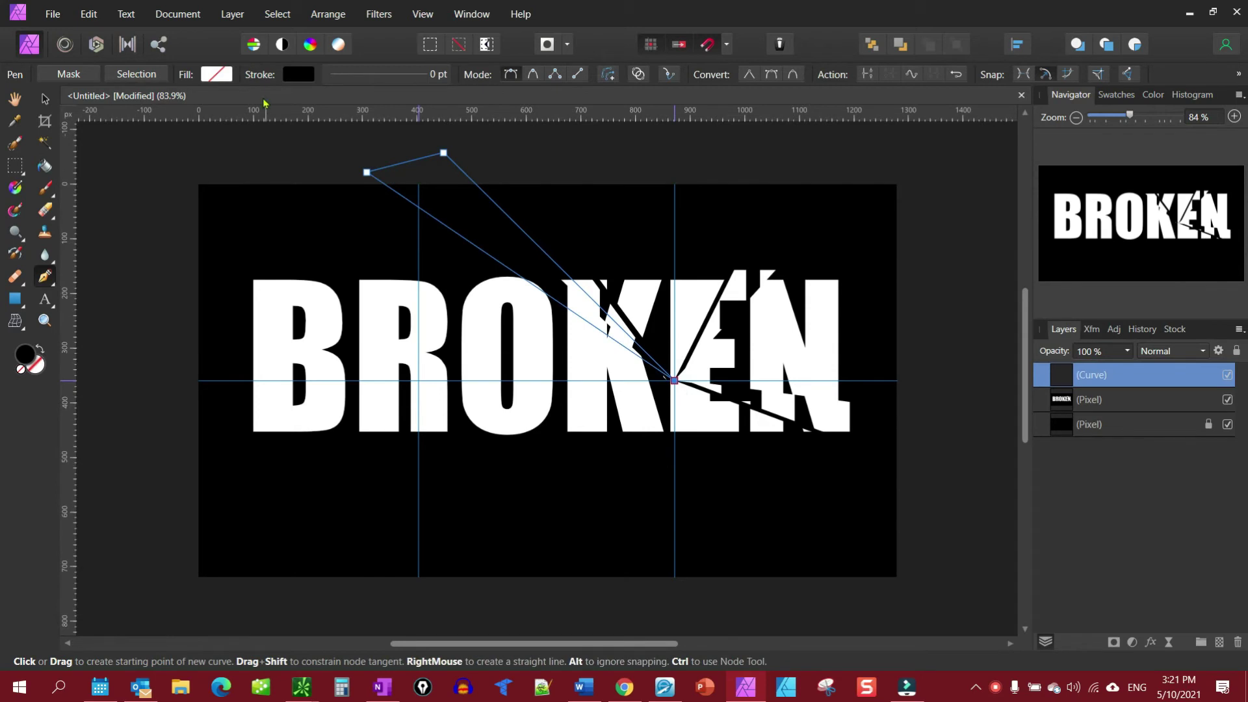
left_click(136, 73)
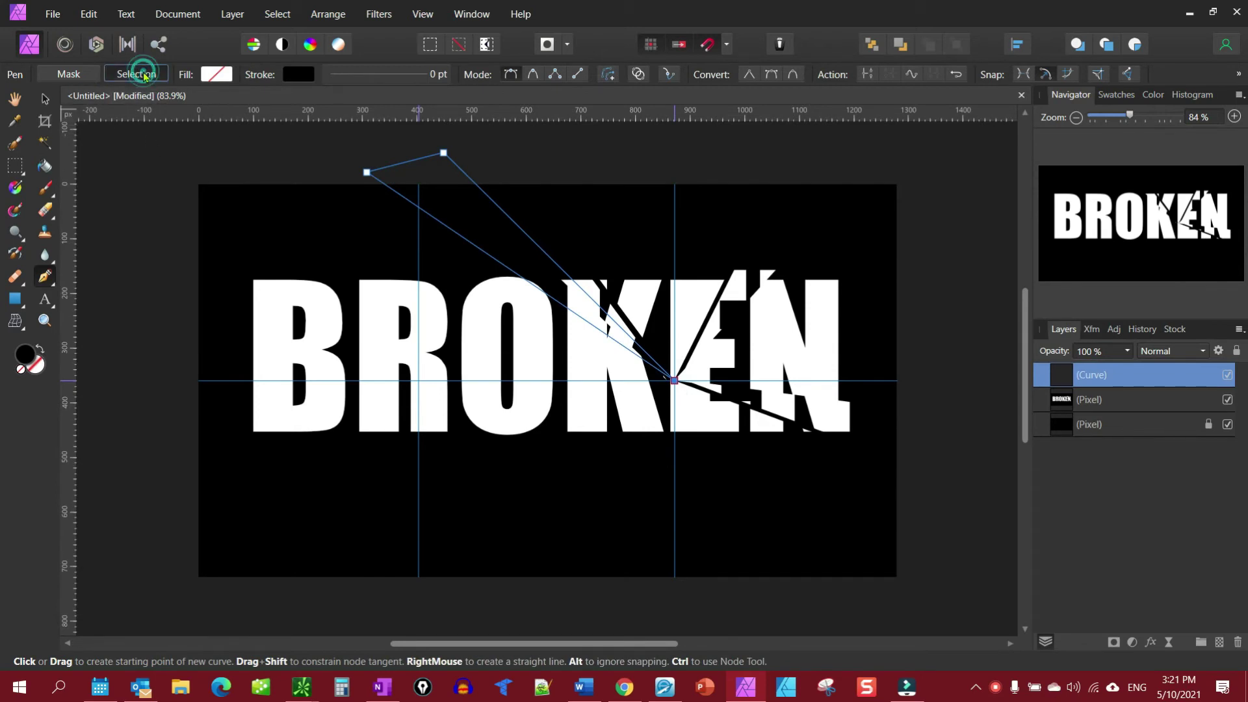
Shift the selected wedge crossing the O and K slightly to the left and deselect it
left_click(44, 99)
left_click_drag(469, 227, 463, 227)
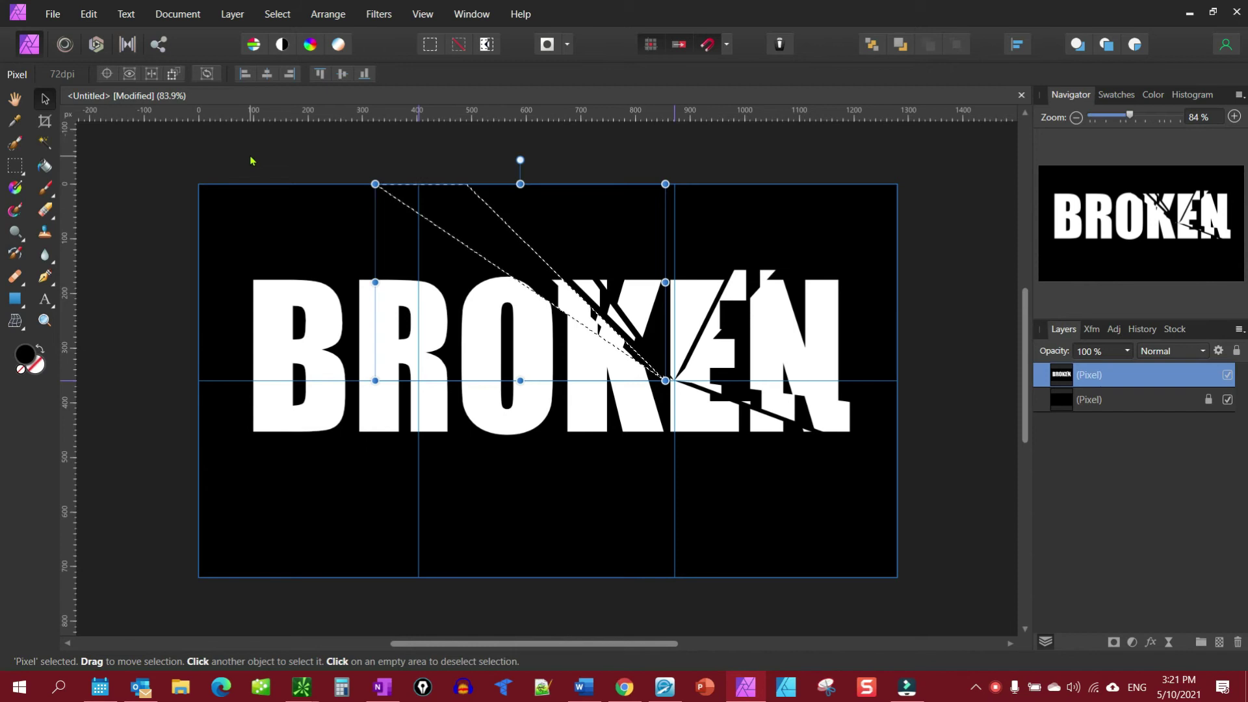
left_click(277, 14)
left_click(299, 51)
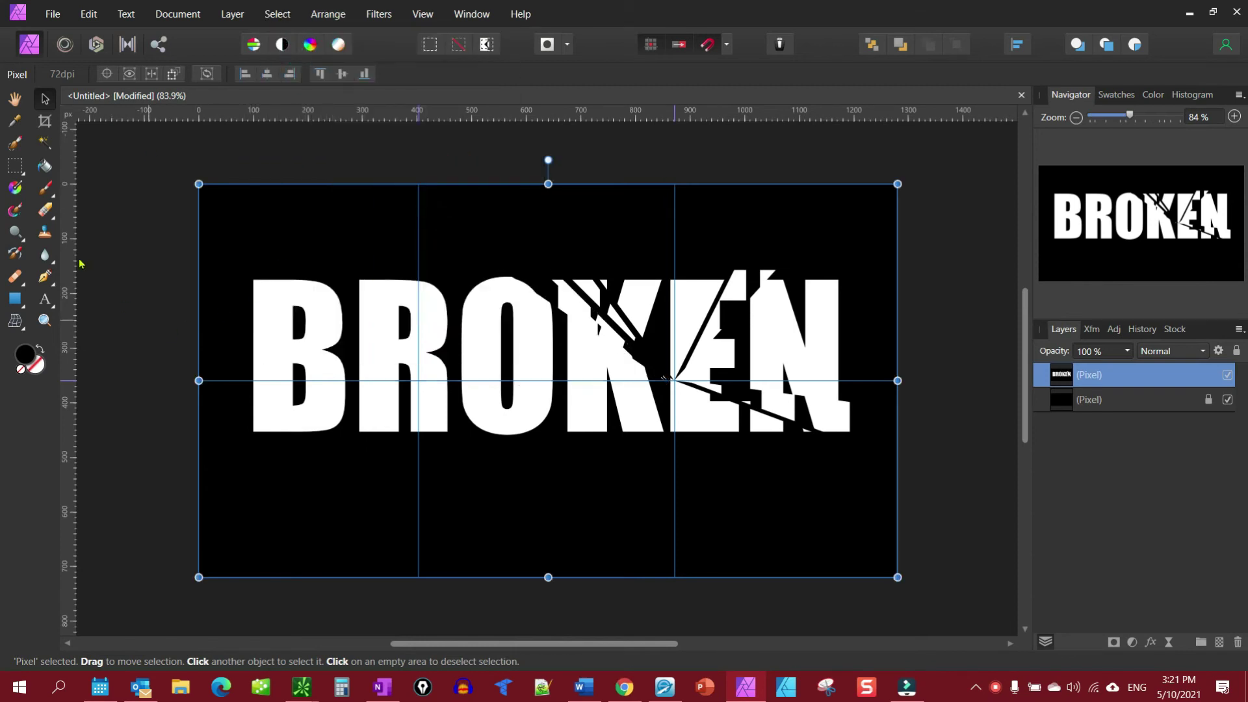
Draw a closed Pen triangle from the horizontal guide's right canvas end to two points beyond the left edge, spanning the whole word, and convert it to a selection
left_click(46, 277)
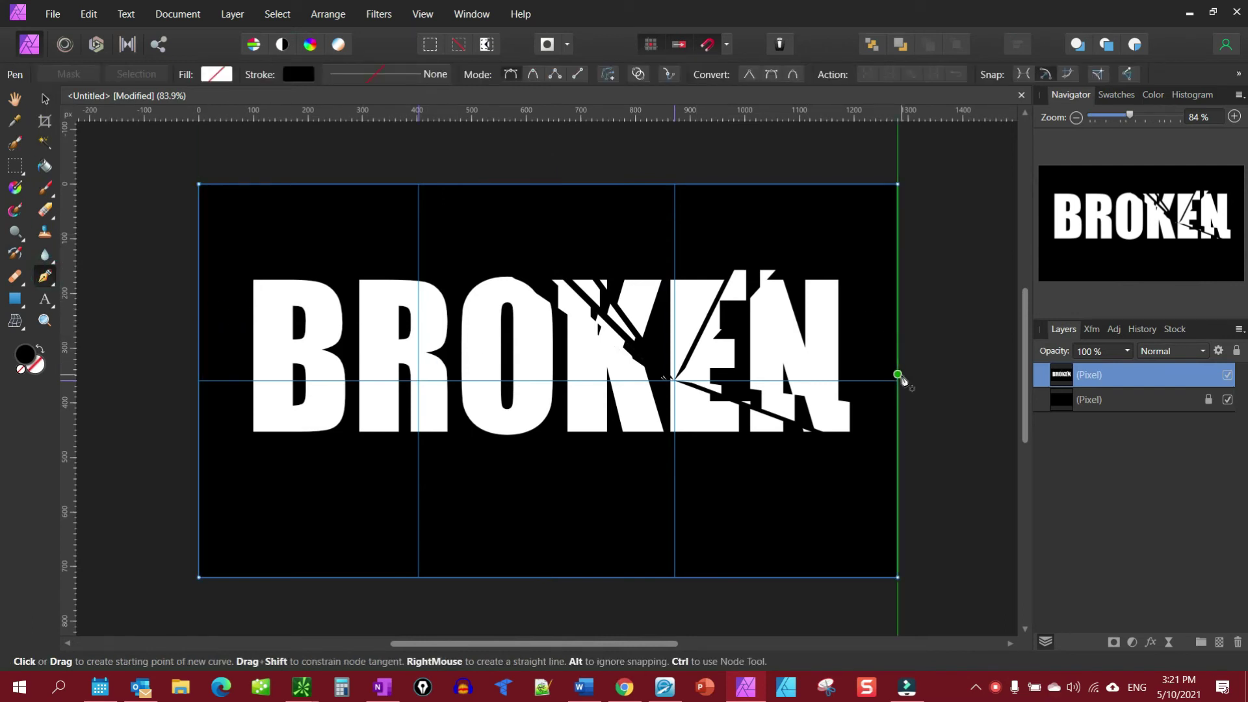
left_click(898, 382)
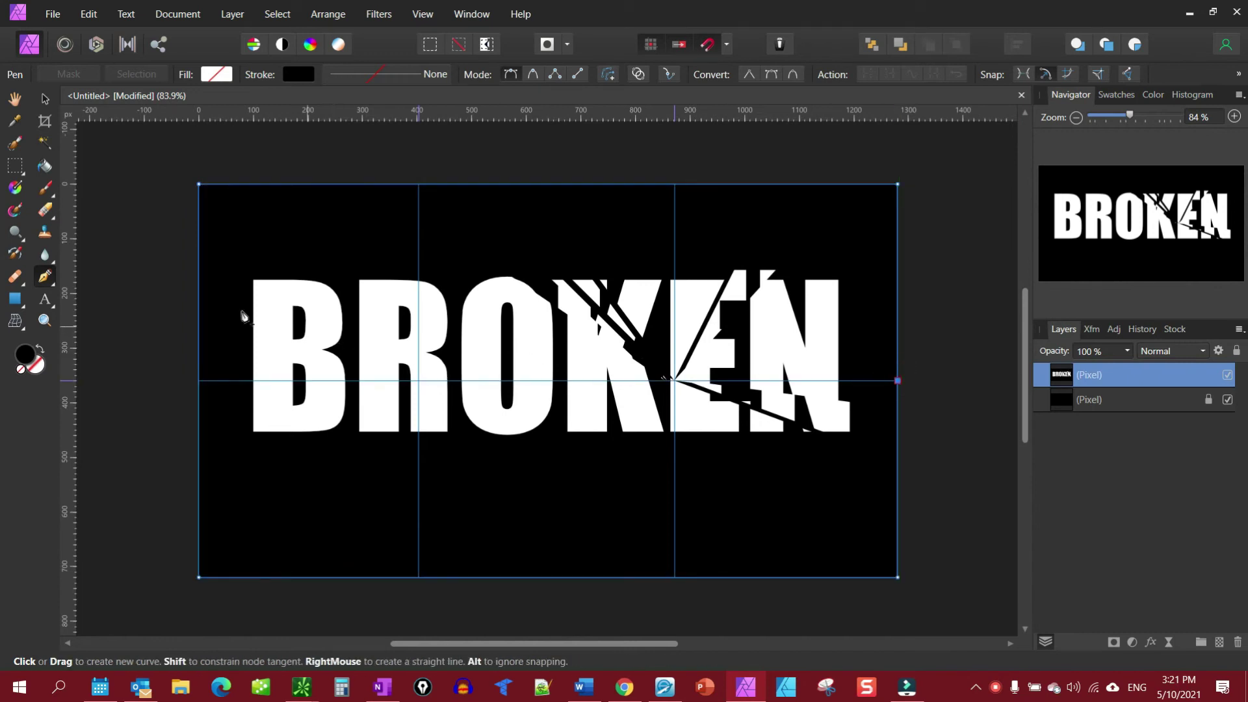
left_click(180, 301)
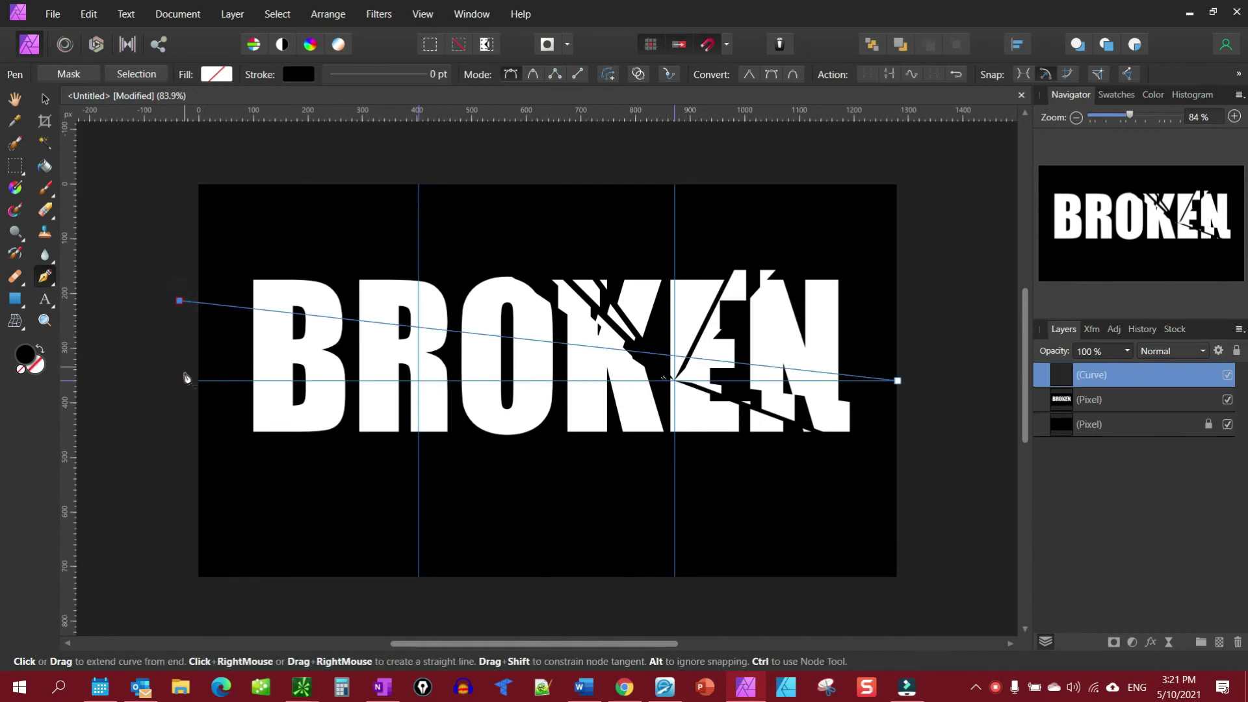
left_click(183, 401)
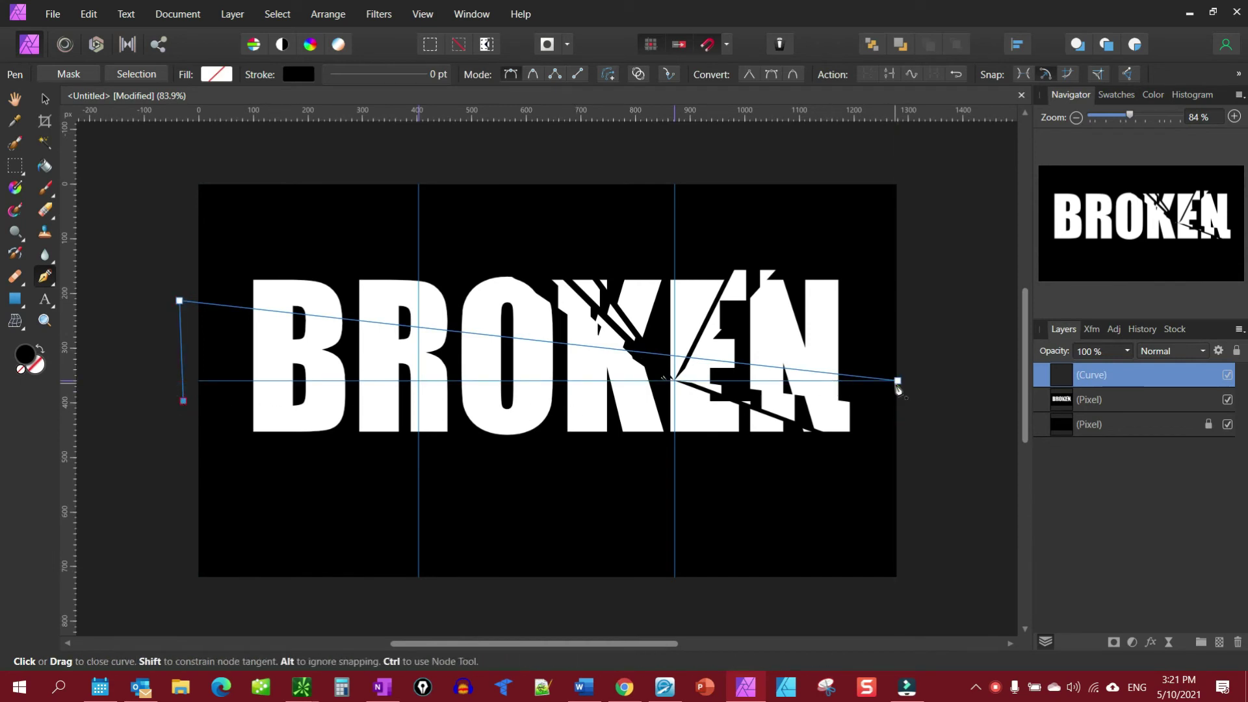
left_click(897, 382)
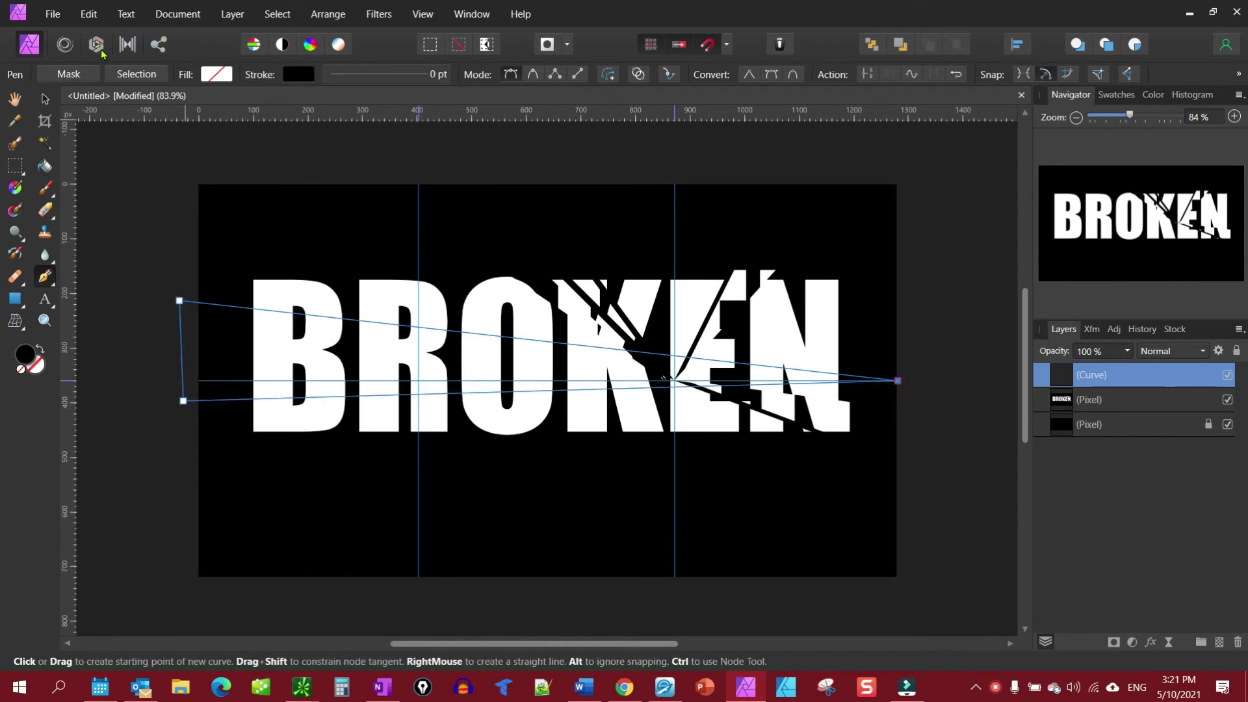
left_click(138, 74)
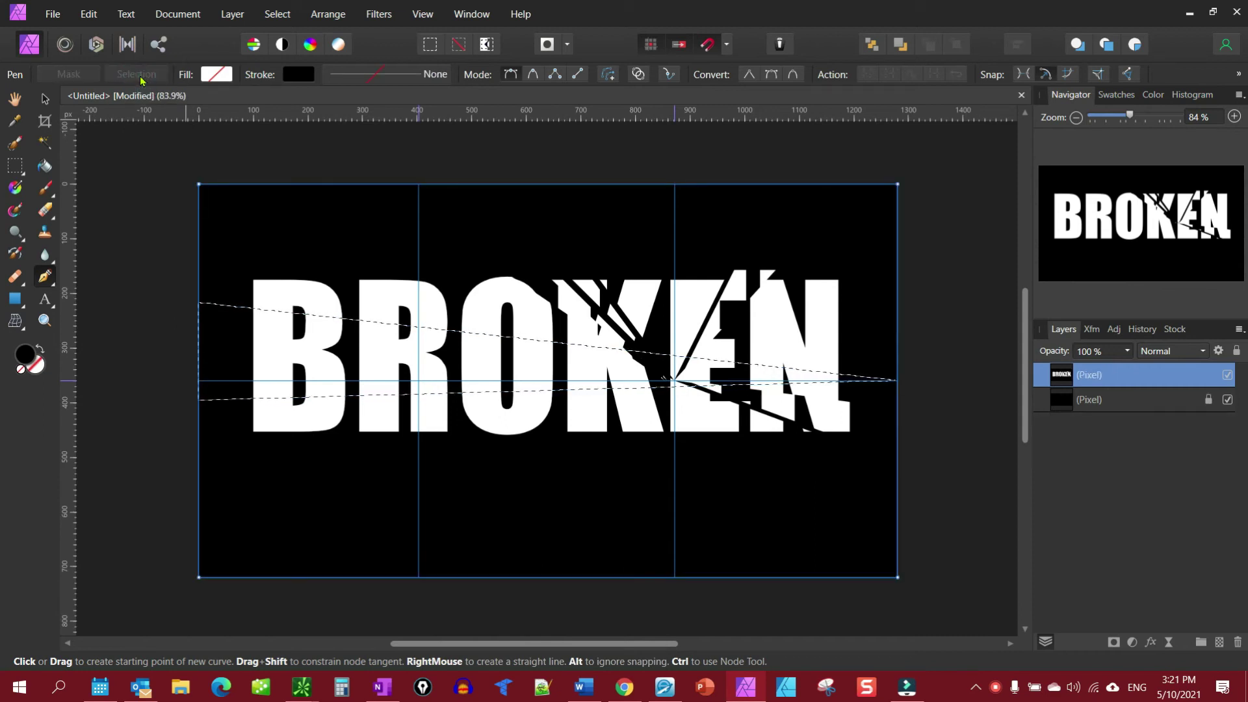
Shift the selected long wedge across the whole word slightly down and to the left, and deselect it
left_click(45, 98)
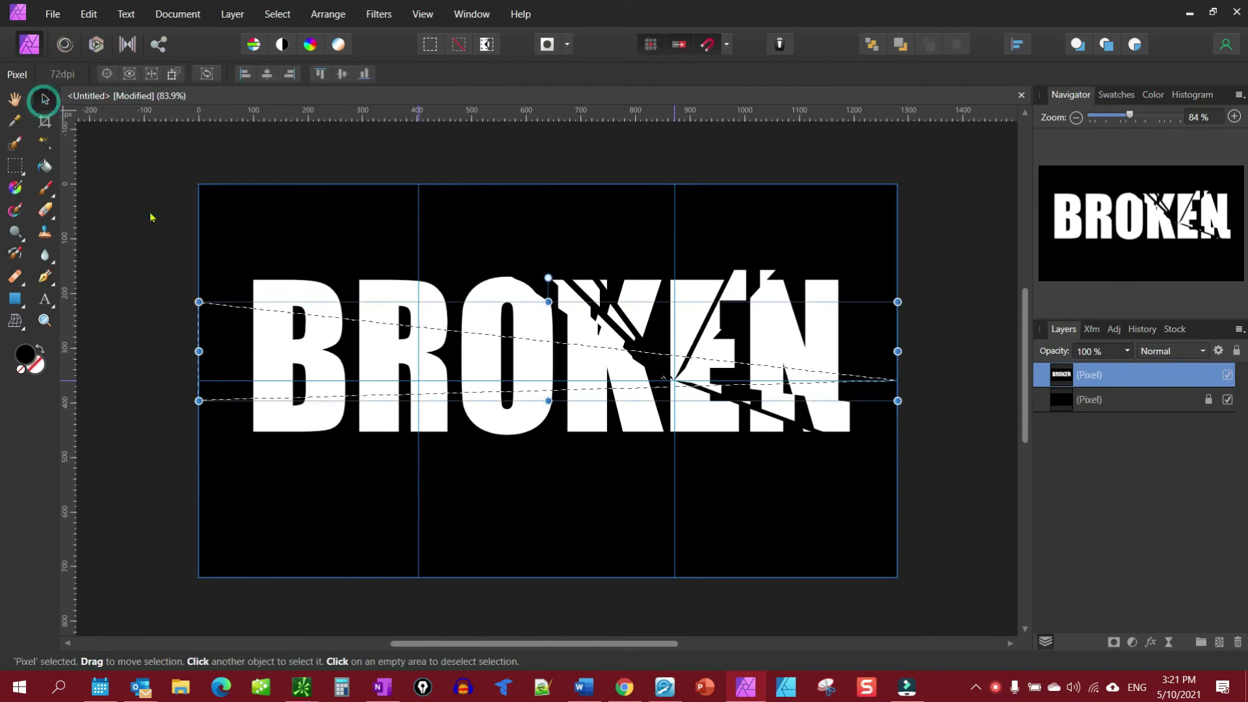
left_click_drag(254, 343, 246, 351)
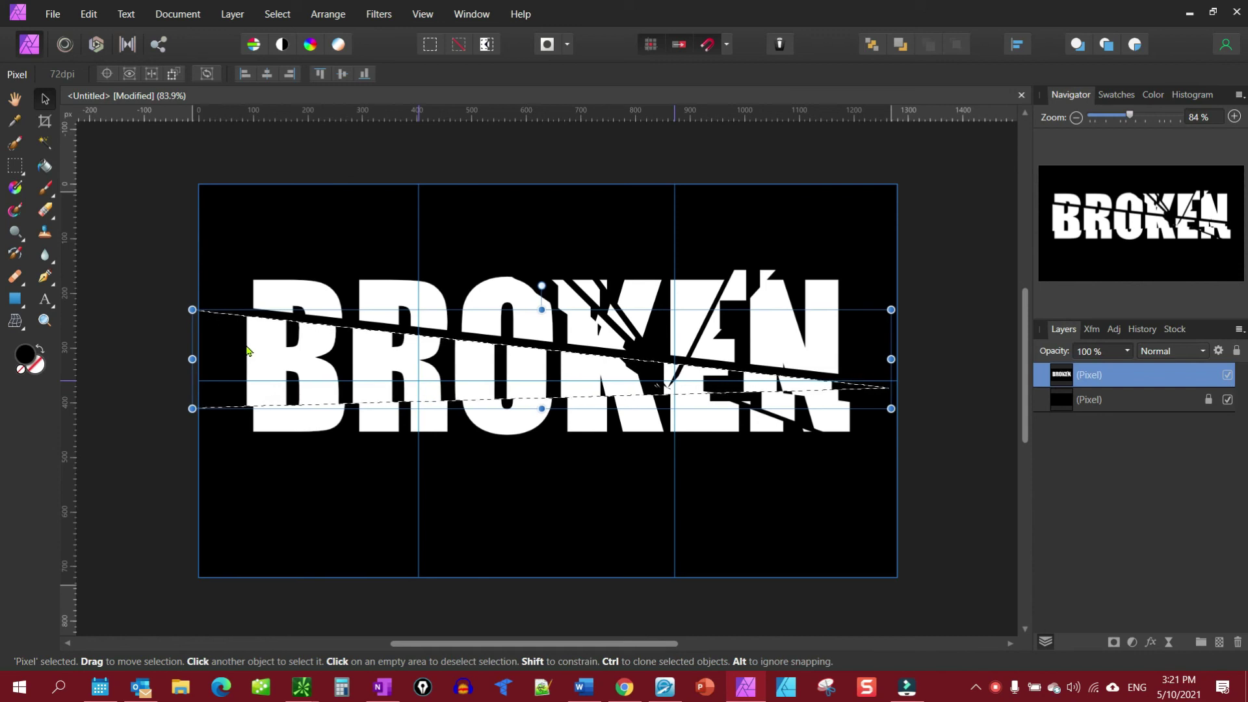
left_click(285, 15)
left_click(286, 45)
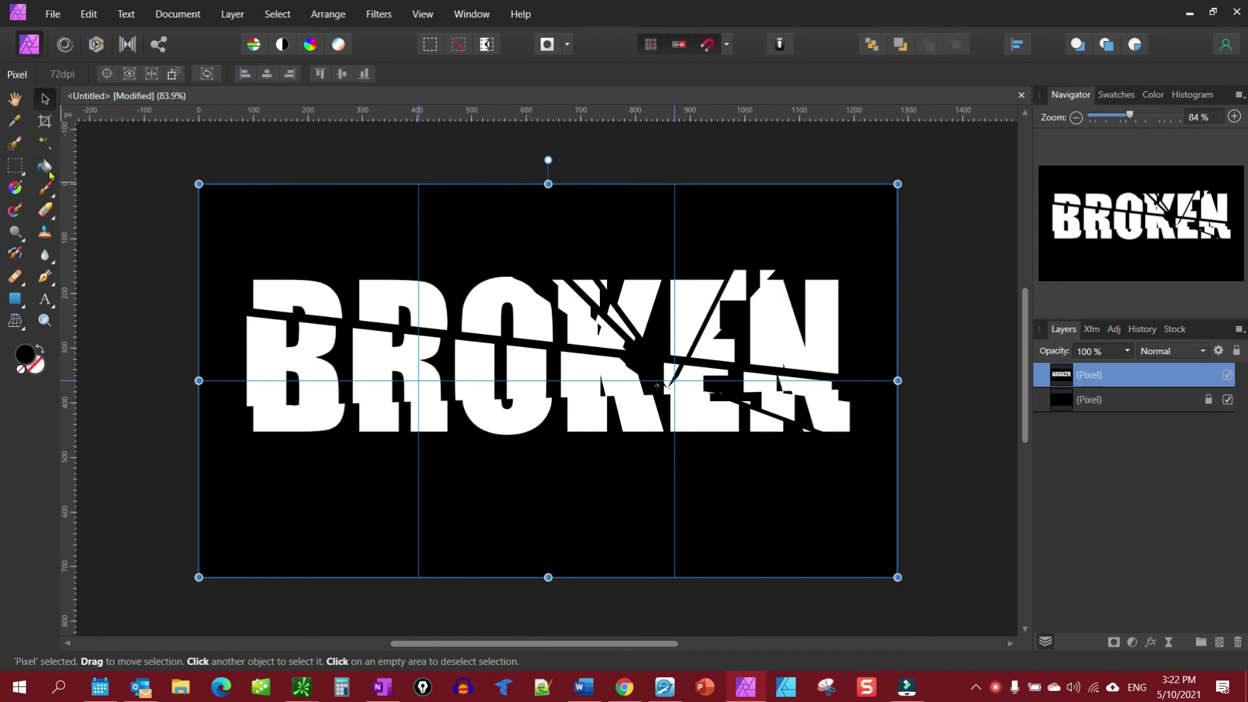
Draw a closed Pen triangle from the R's vertical guide to points below the O at about 640 and 530 px horizontally; convert it to a selection
left_click(46, 280)
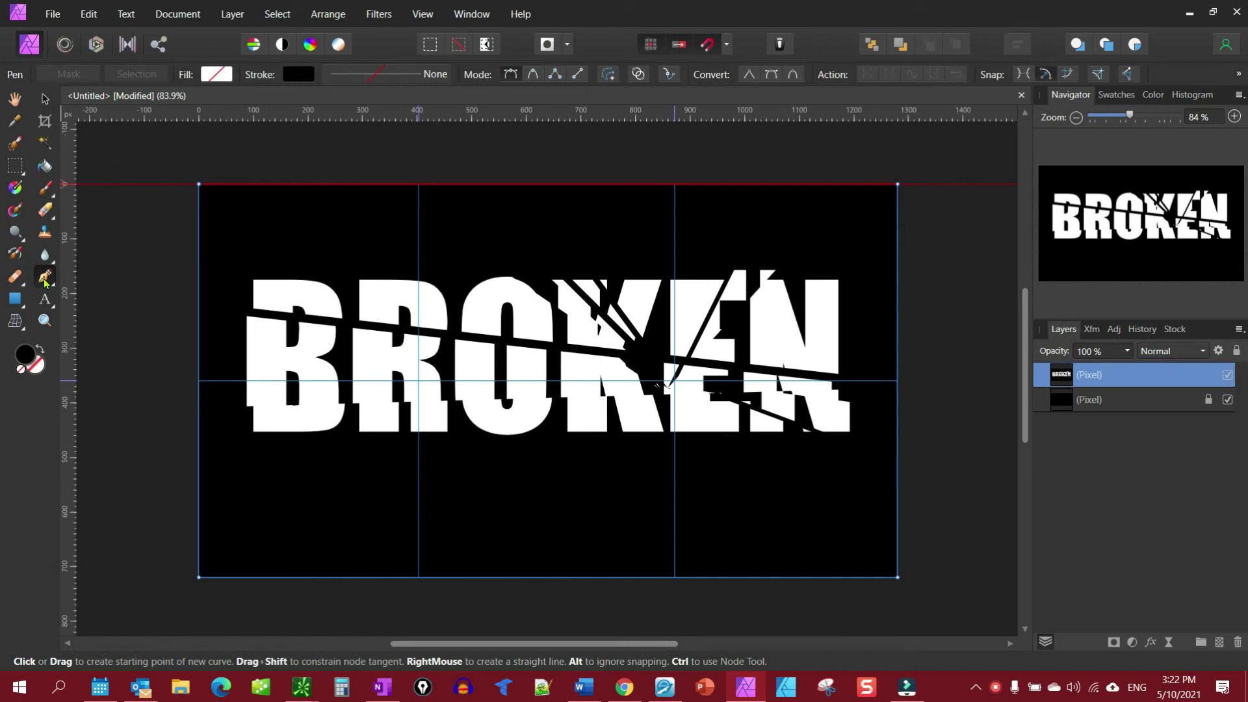
left_click(419, 337)
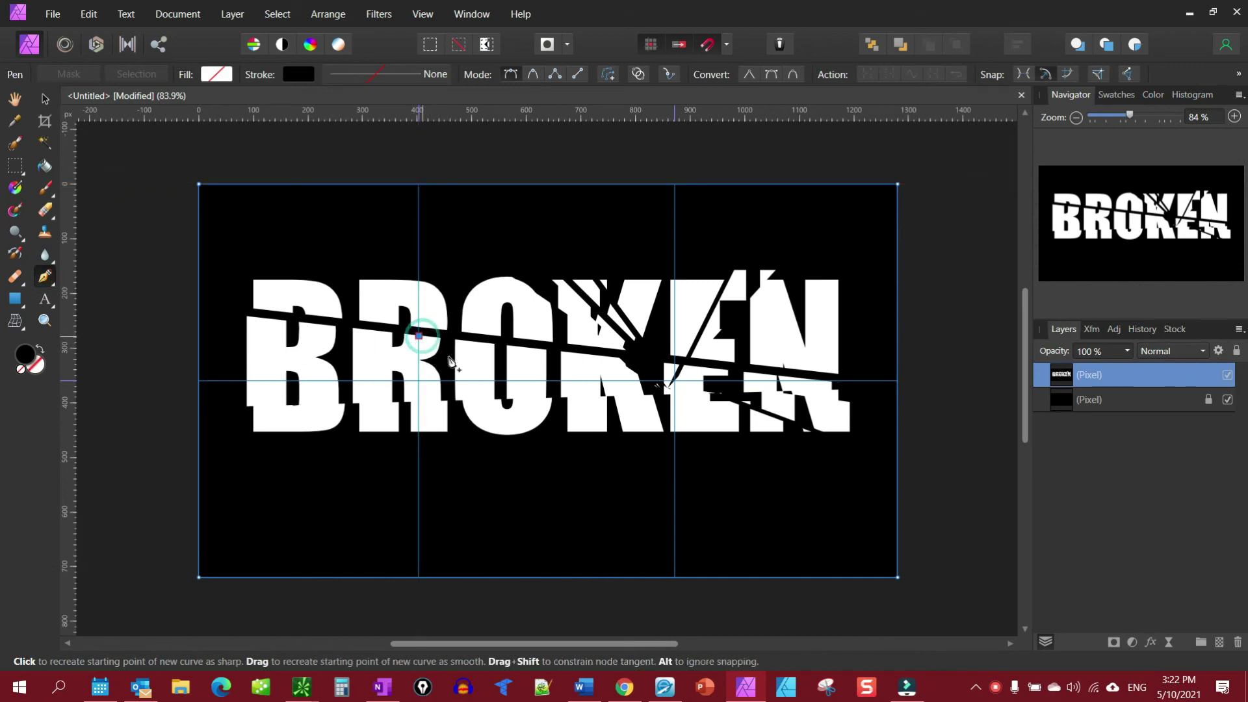
left_click(548, 445)
left_click(486, 458)
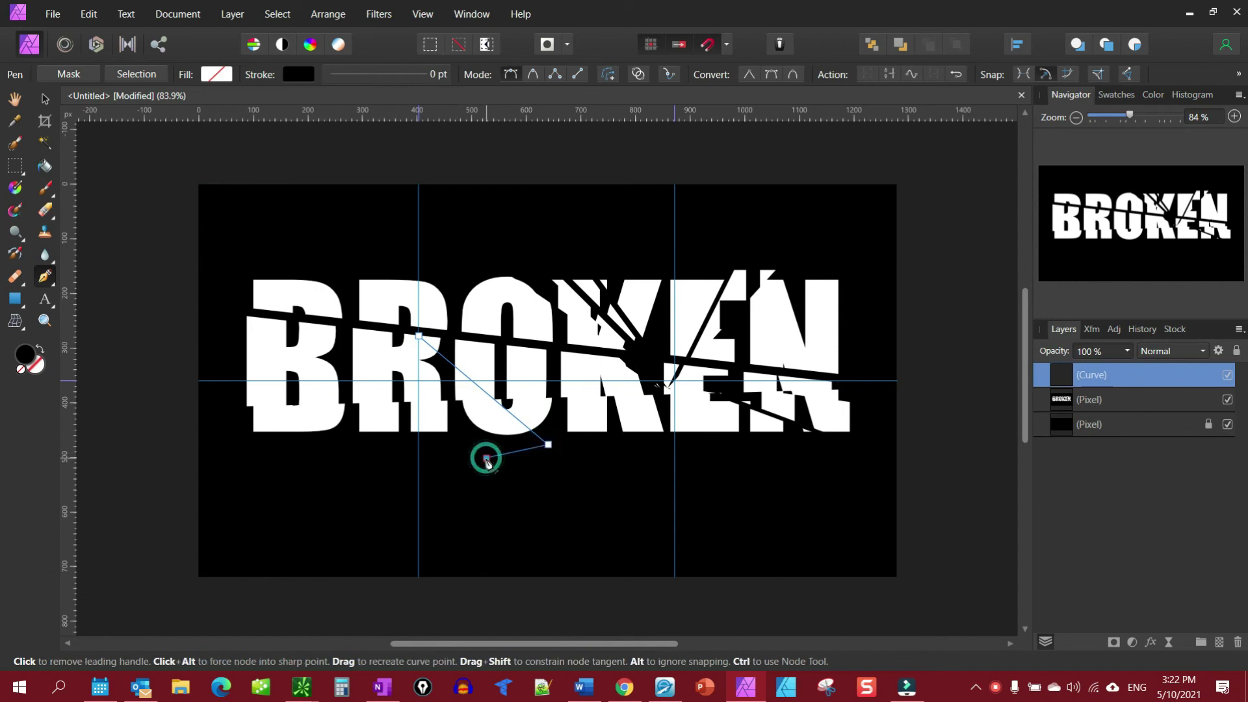
left_click(419, 336)
left_click(130, 75)
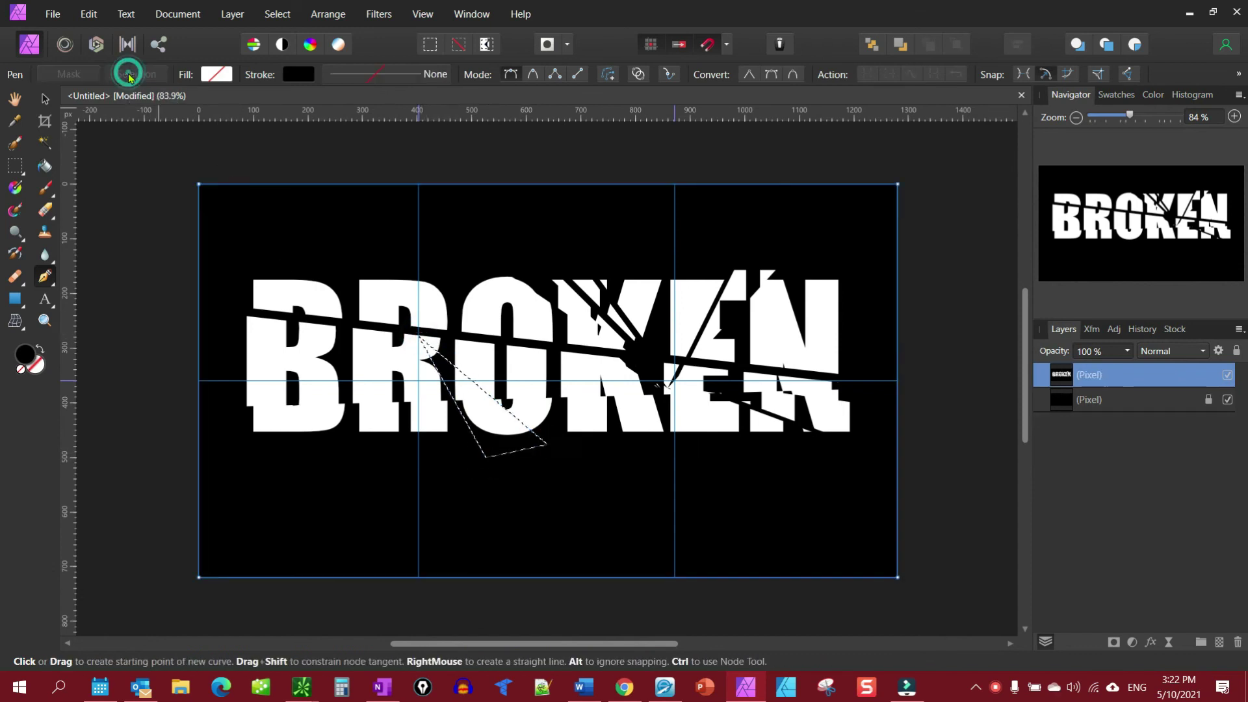
Shift the selected wedge crossing the R and O slightly to the left and deselect it
left_click(45, 99)
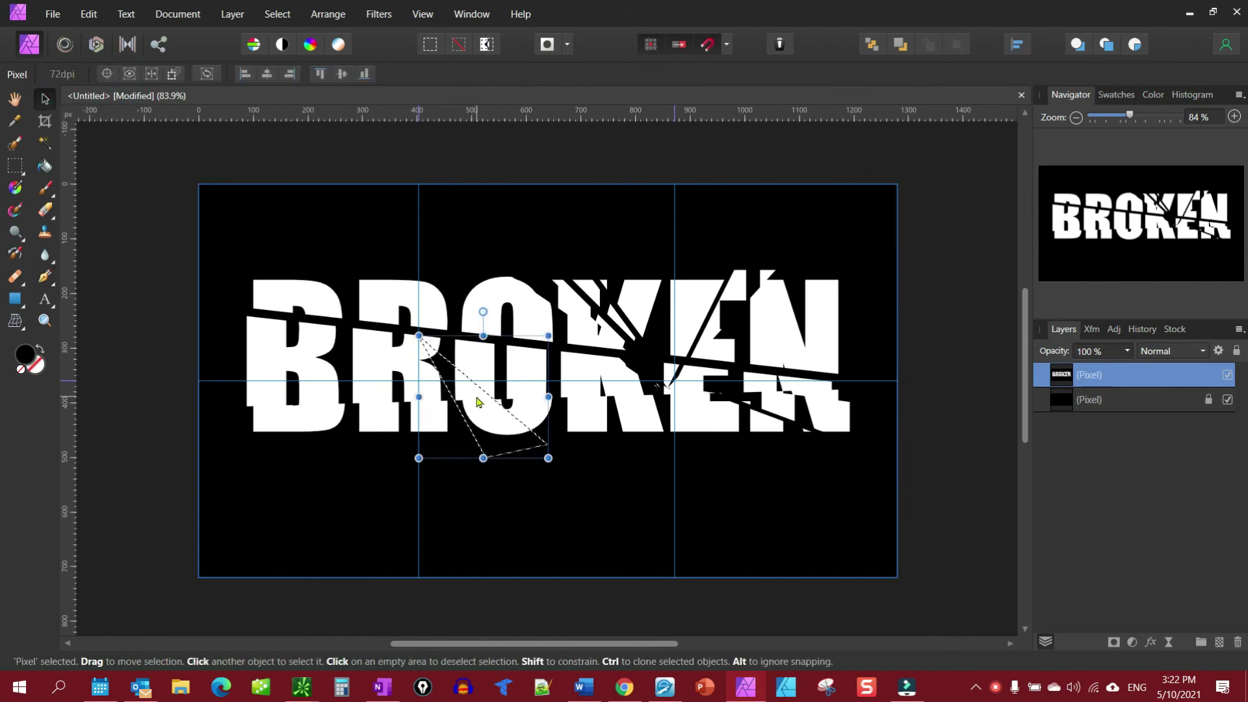
left_click_drag(475, 403, 468, 402)
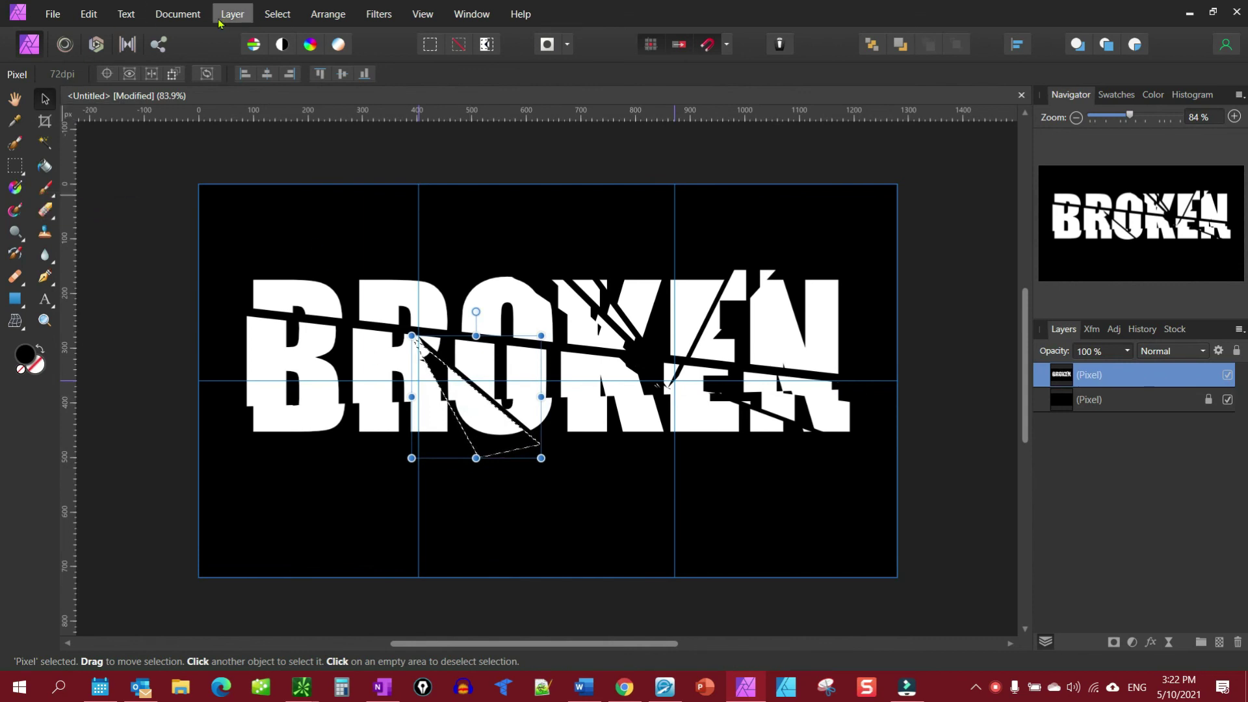
left_click(290, 15)
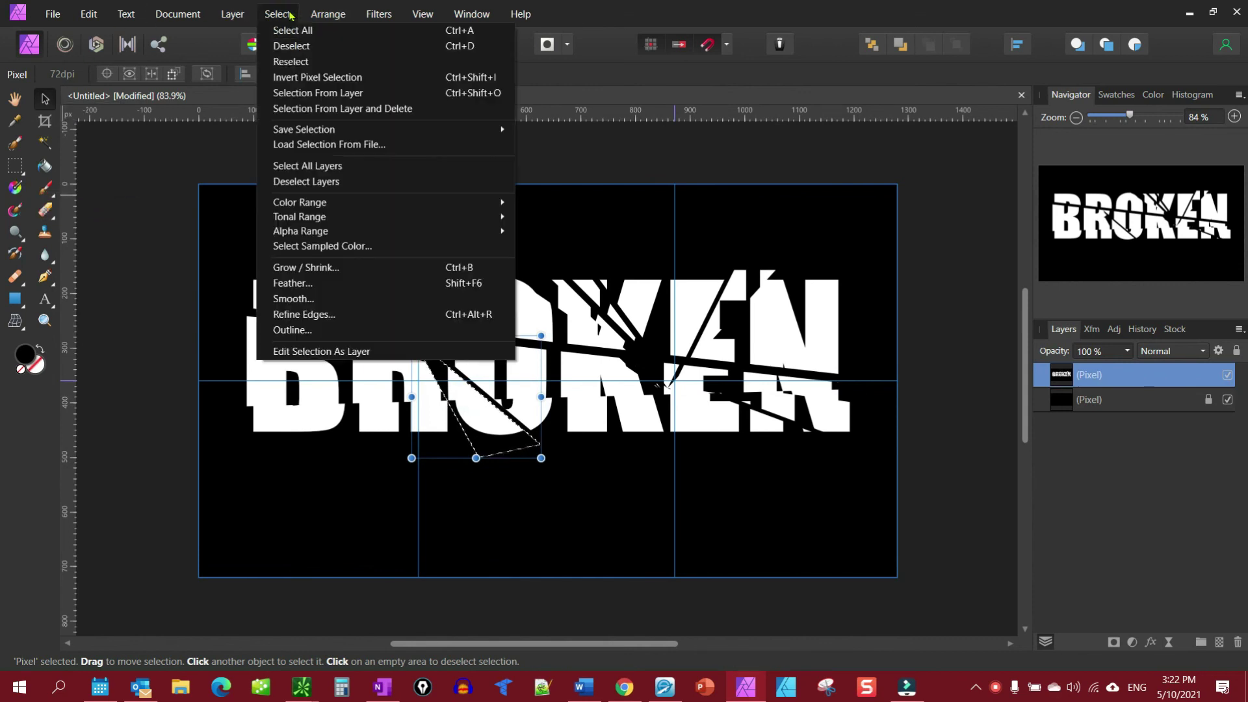
left_click(290, 47)
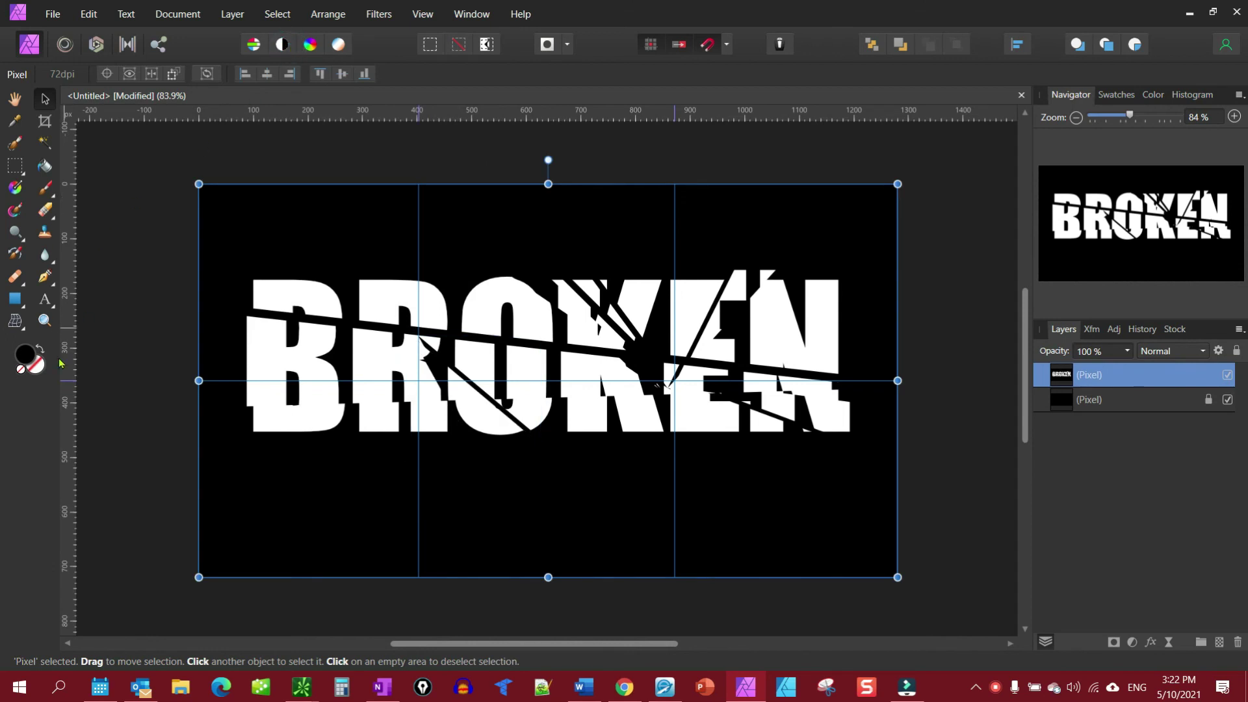